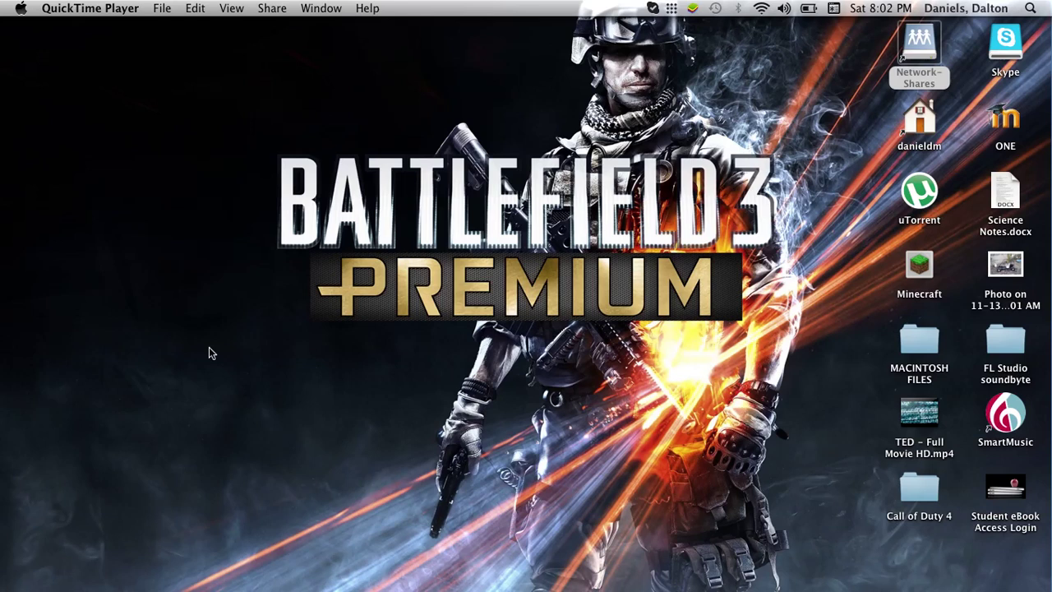
Open GarageBand and close the AUTOTUNING project without generating an iLife preview
mouse_move(258, 576)
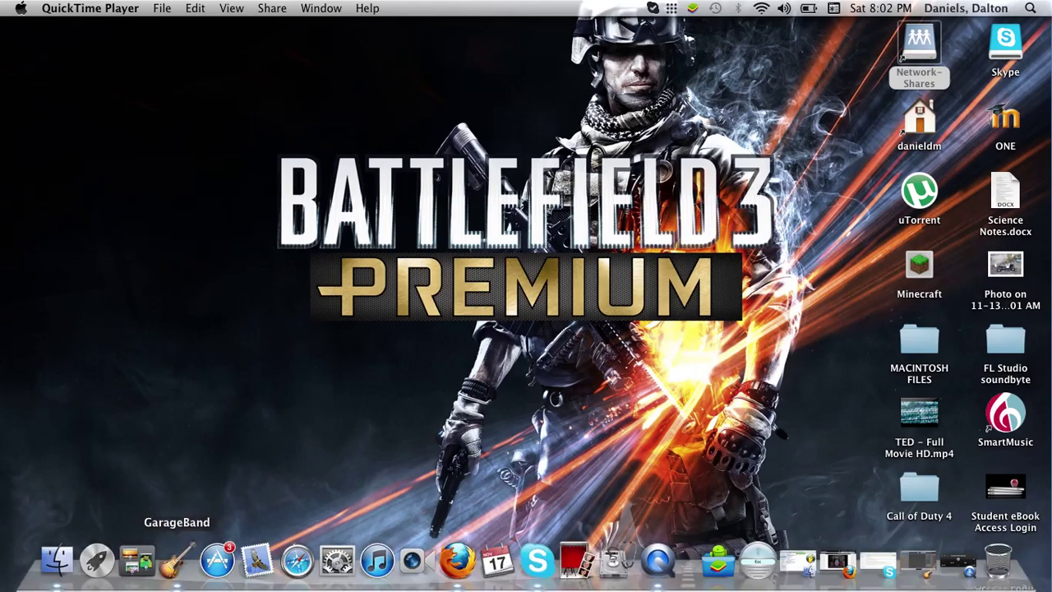
click(178, 561)
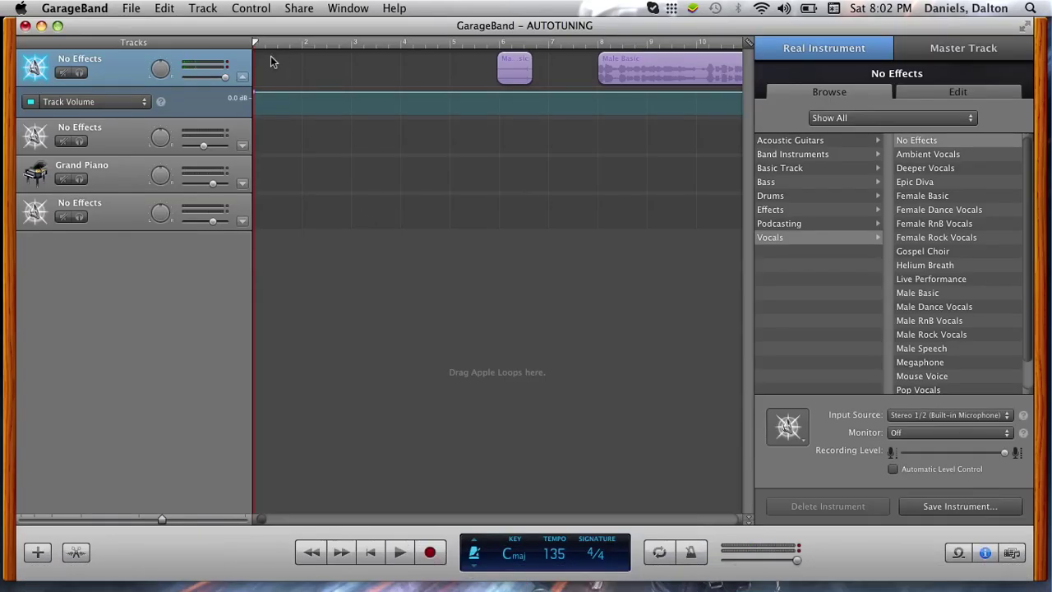
click(26, 26)
click(646, 114)
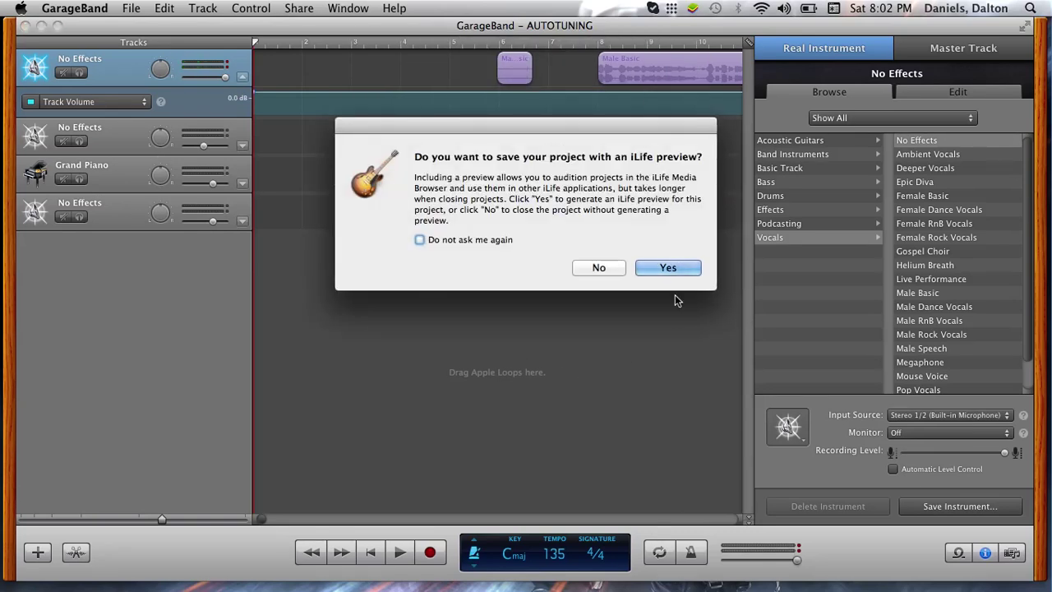
click(599, 268)
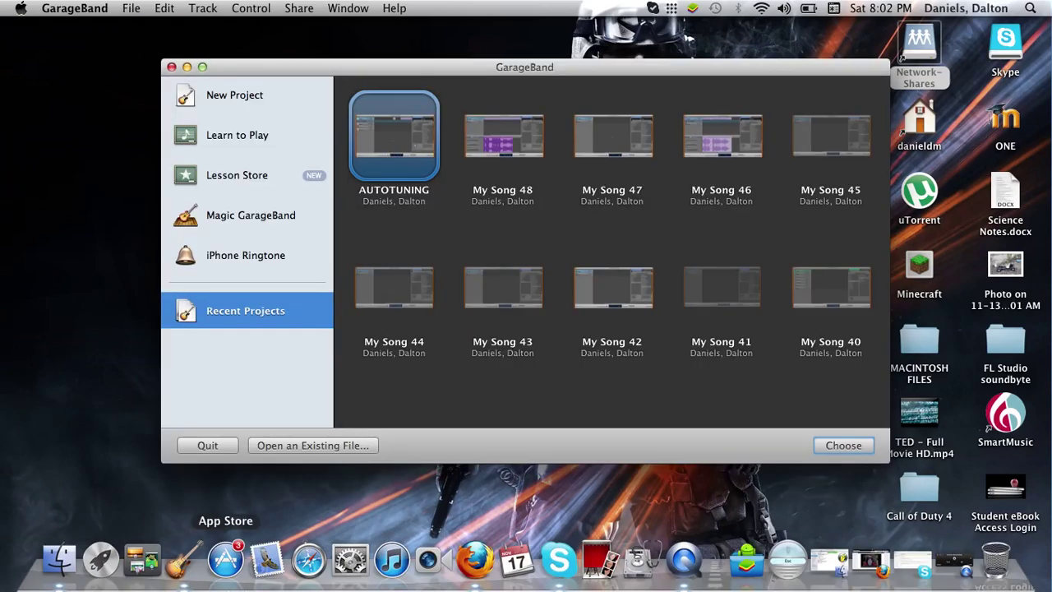
Create a new Voice project named My Song 49 at 120 bpm, 4/4, in C major
click(238, 95)
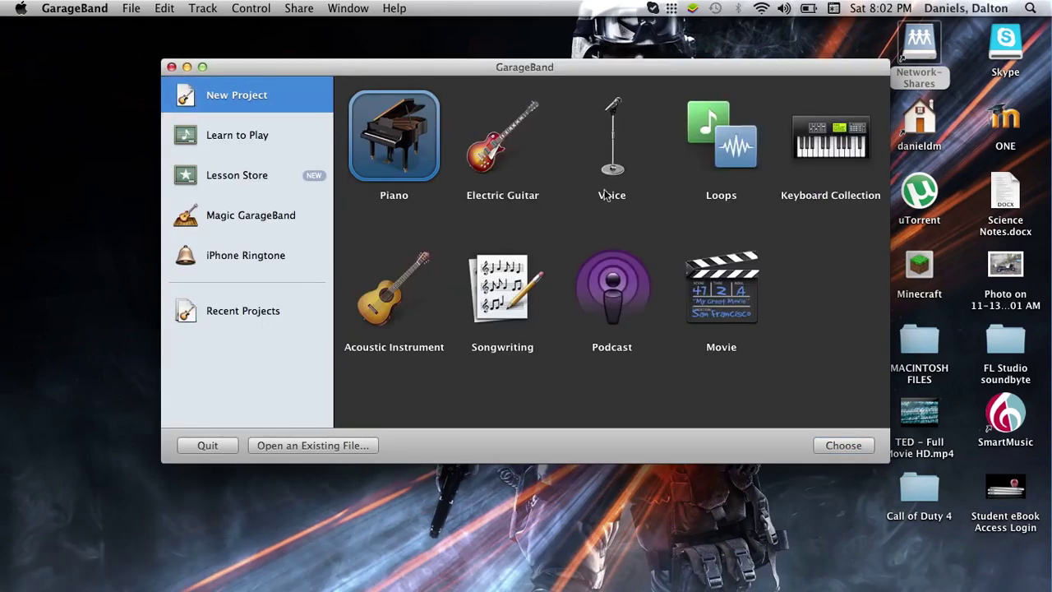
click(609, 154)
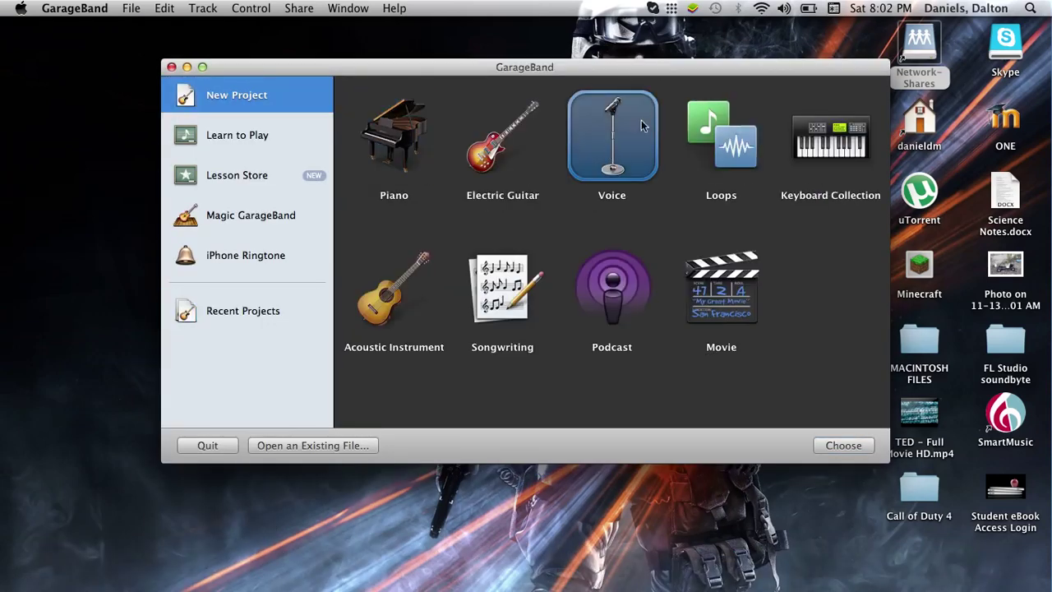
double_click(601, 153)
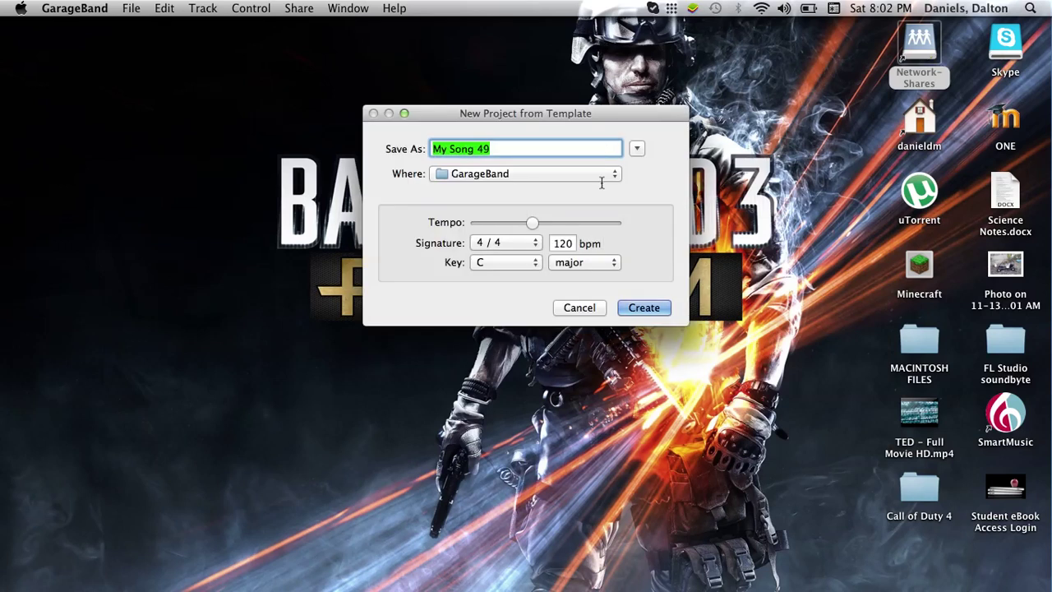
click(635, 308)
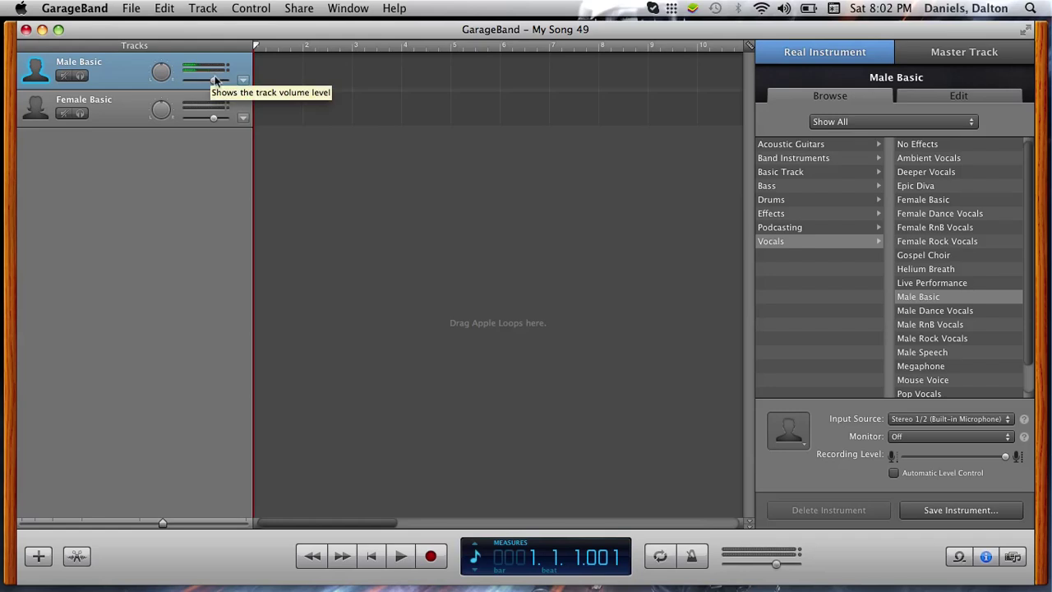
Lower the Male Basic track volume and the master output volume
drag(217, 86, 203, 85)
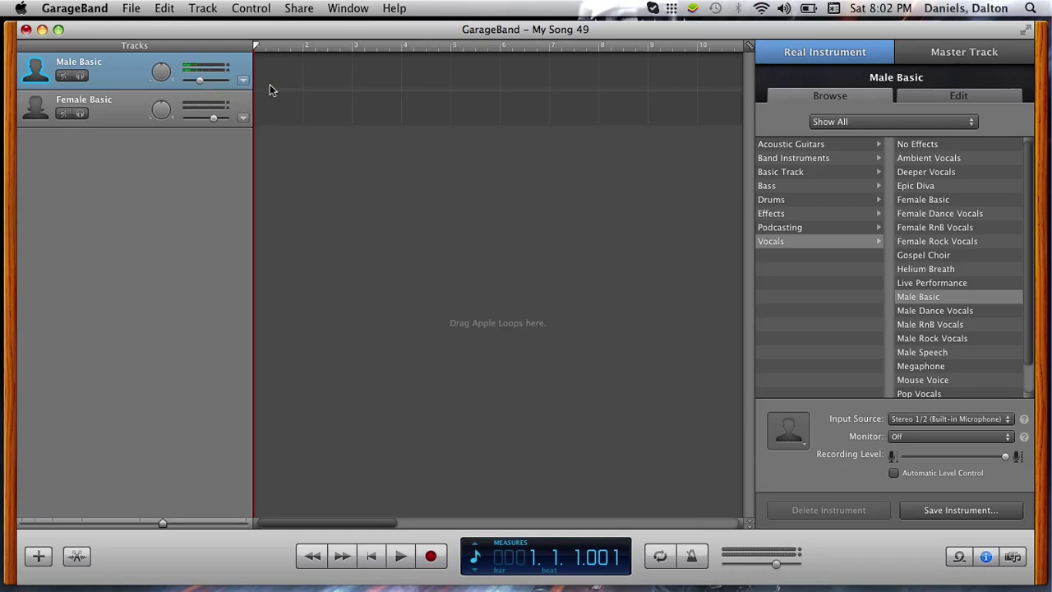
drag(777, 565, 753, 567)
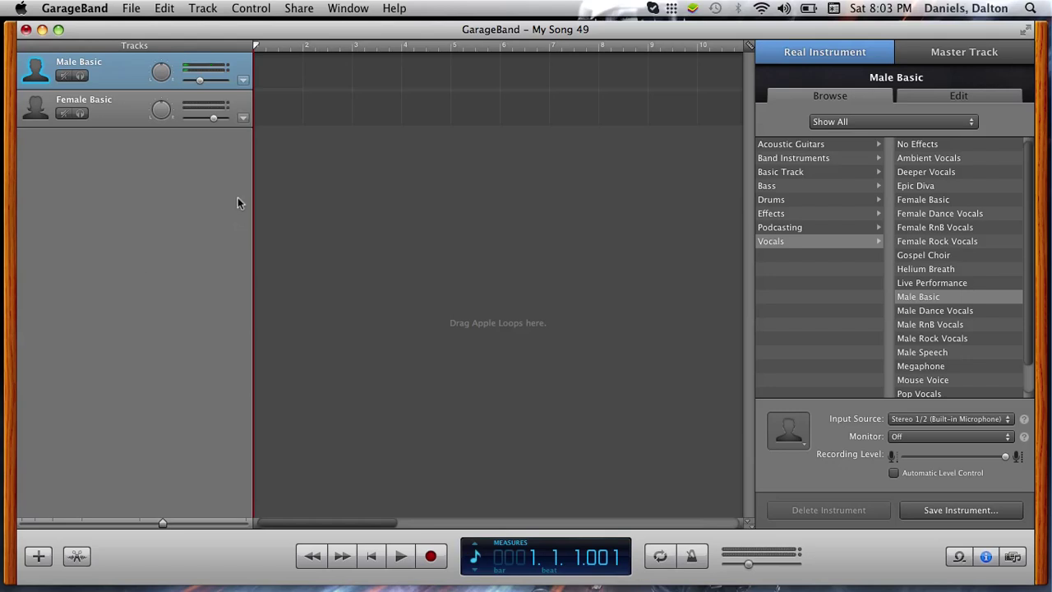
Set the Male Basic track's Automatic Tuning to 100 in the audio editor and enable Limit to Key
click(75, 558)
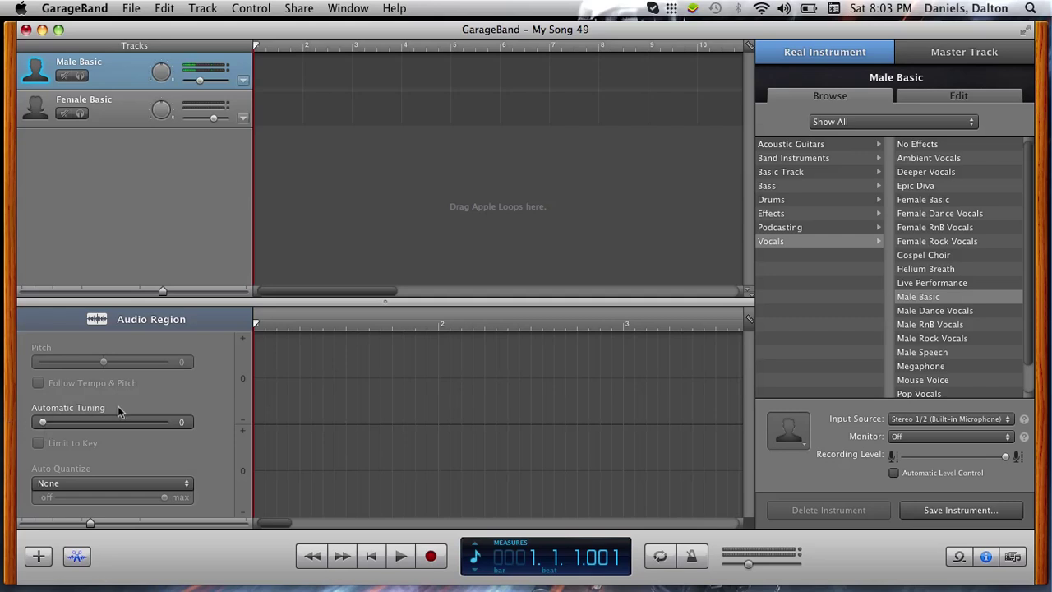
drag(43, 425, 188, 427)
click(38, 445)
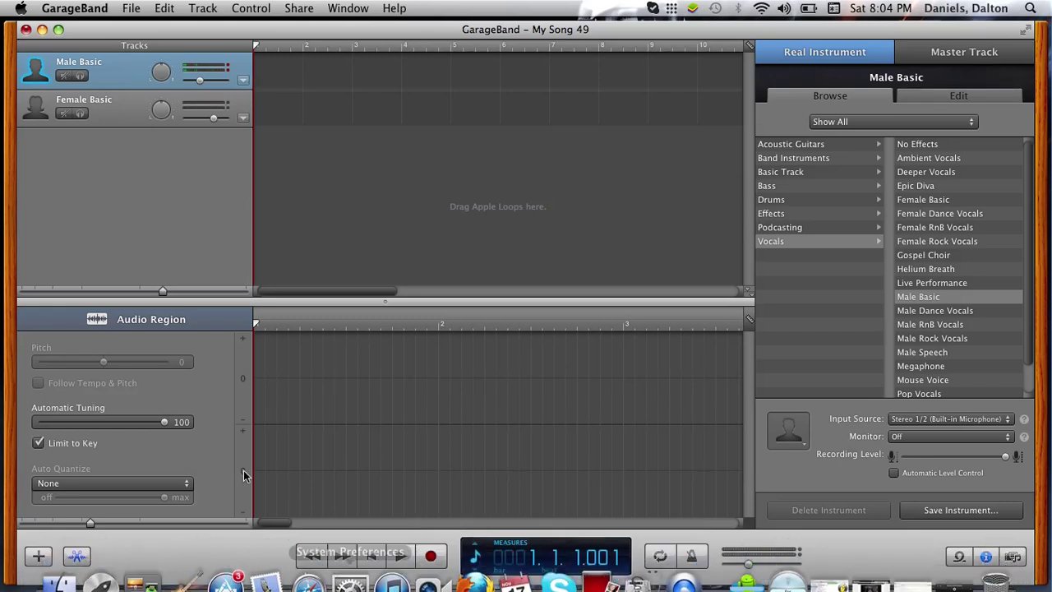
Record a vocal take on the Male Basic track from the song's beginning, stop it, and return to the start
click(433, 557)
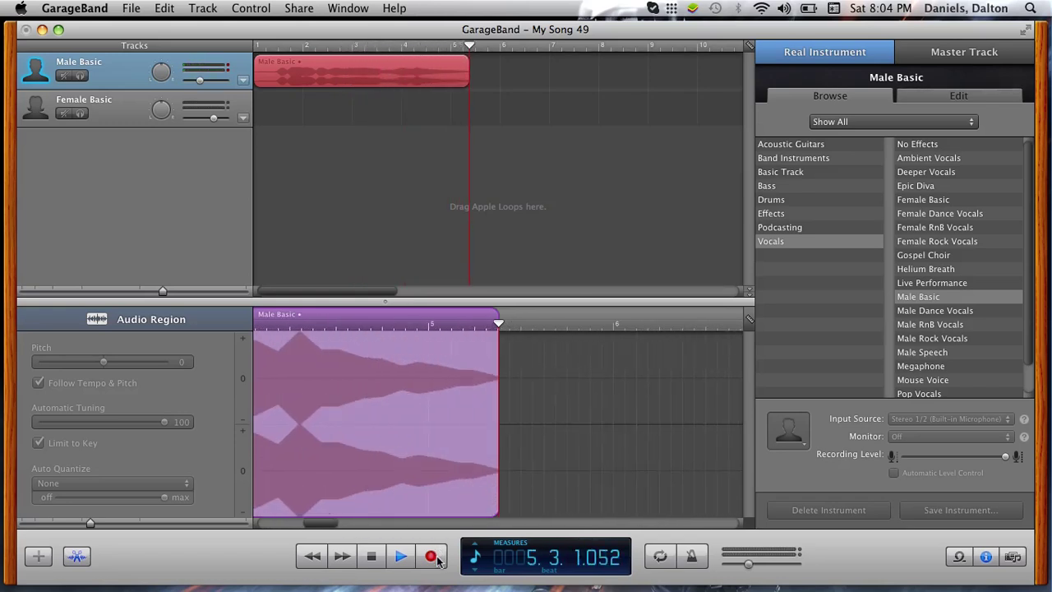
click(371, 557)
click(372, 558)
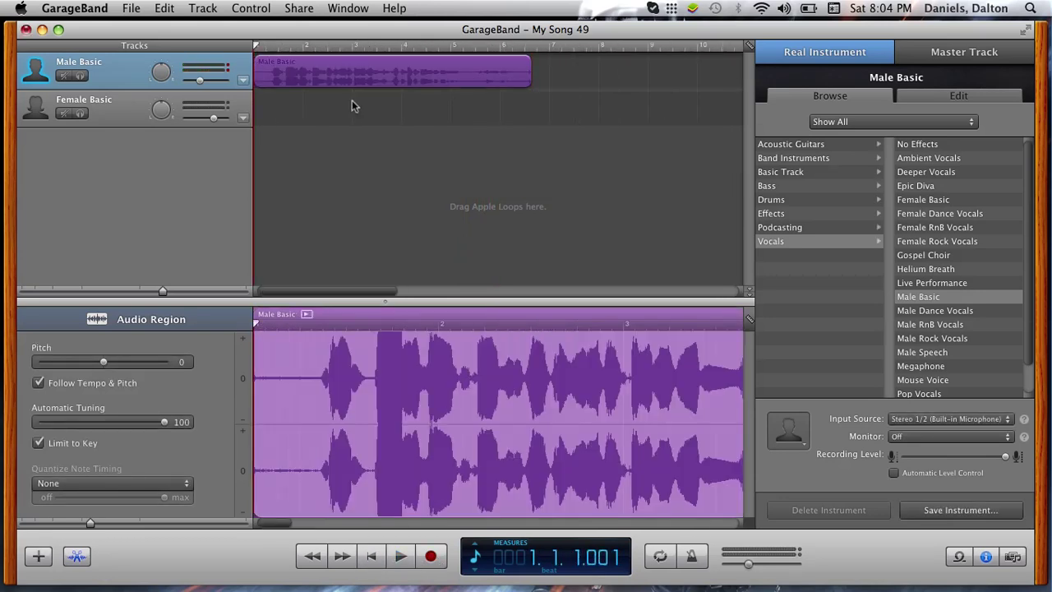
Play back the first vocal take from the beginning, then stop playback
key(space)
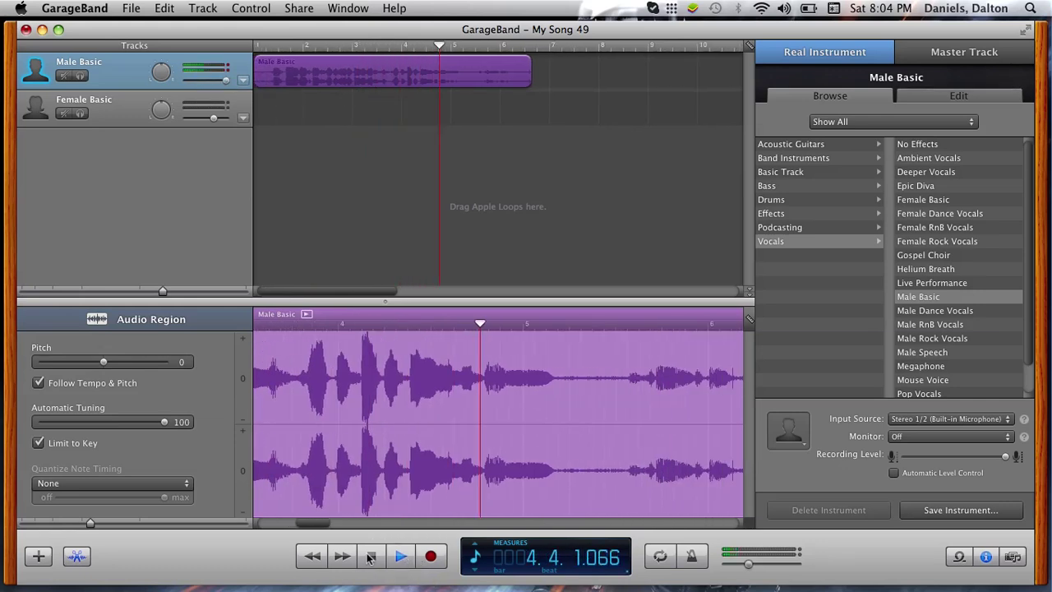
click(401, 557)
click(371, 557)
Record a second vocal take on the Male Basic track starting at bar 7, beat 3
click(575, 45)
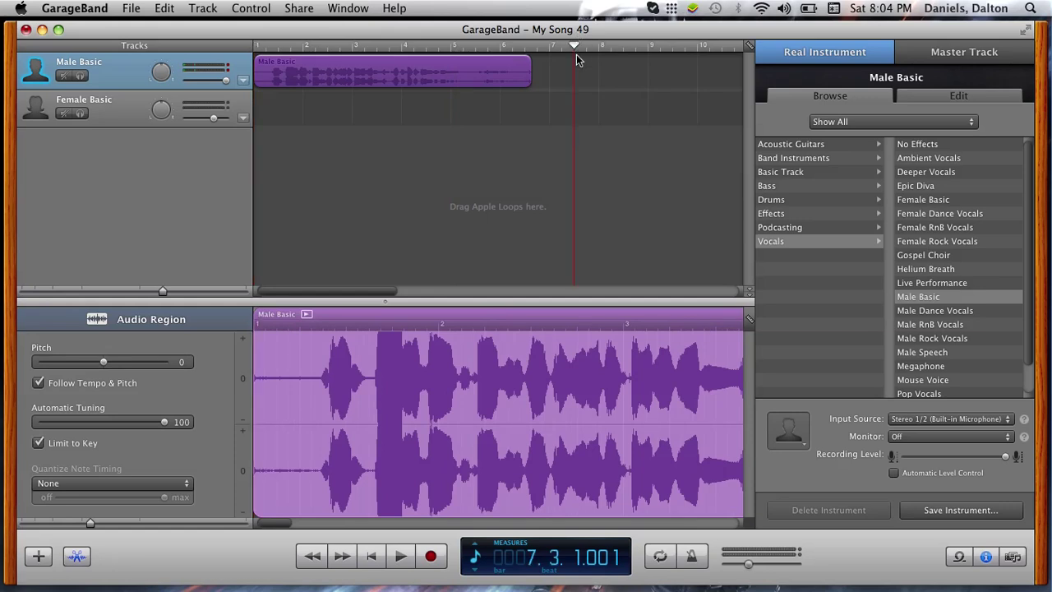
click(431, 556)
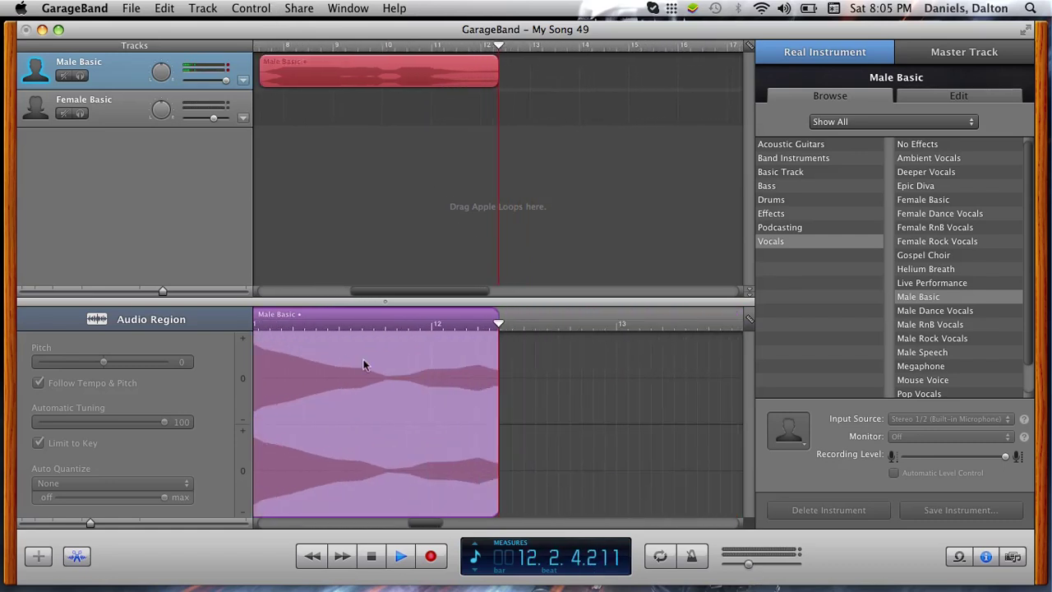
key(space)
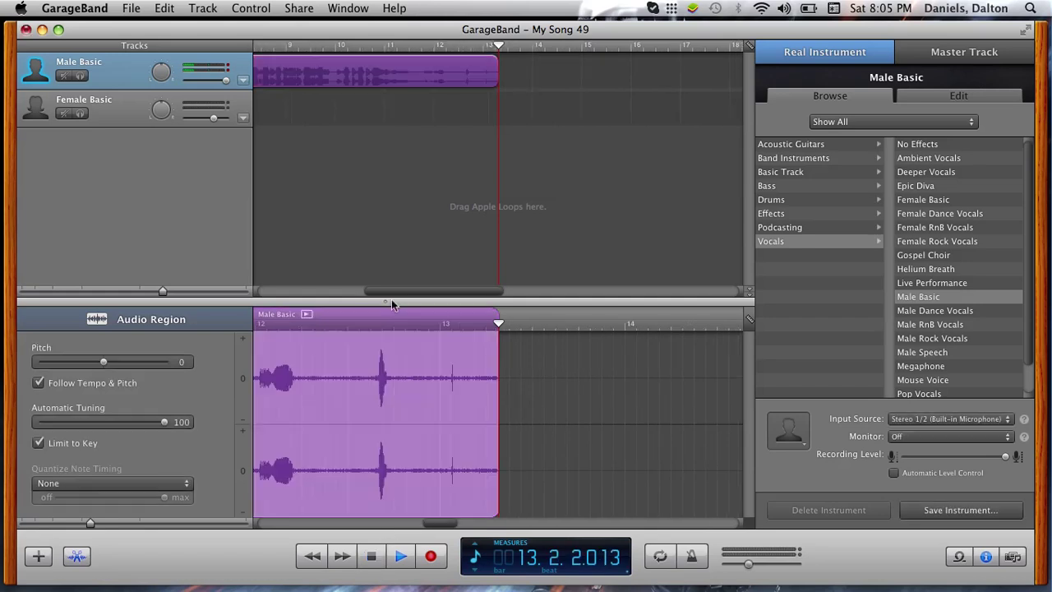
Play back the second vocal take while raising the master output volume slightly, then return to the song's start
key(Return)
click(562, 47)
key(space)
key(XF86AudioRaiseVolume)
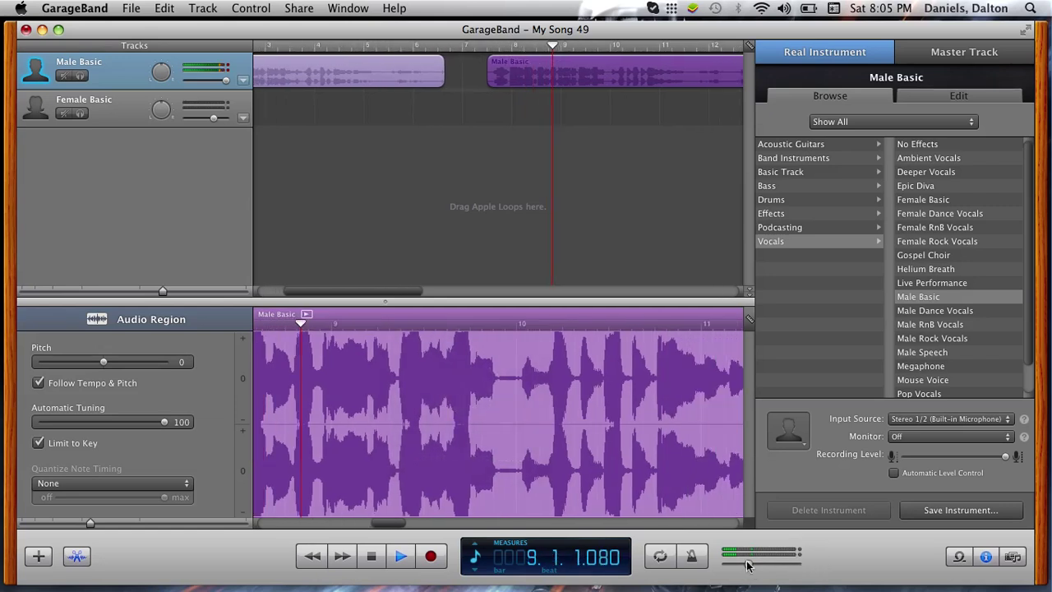
drag(749, 569, 822, 578)
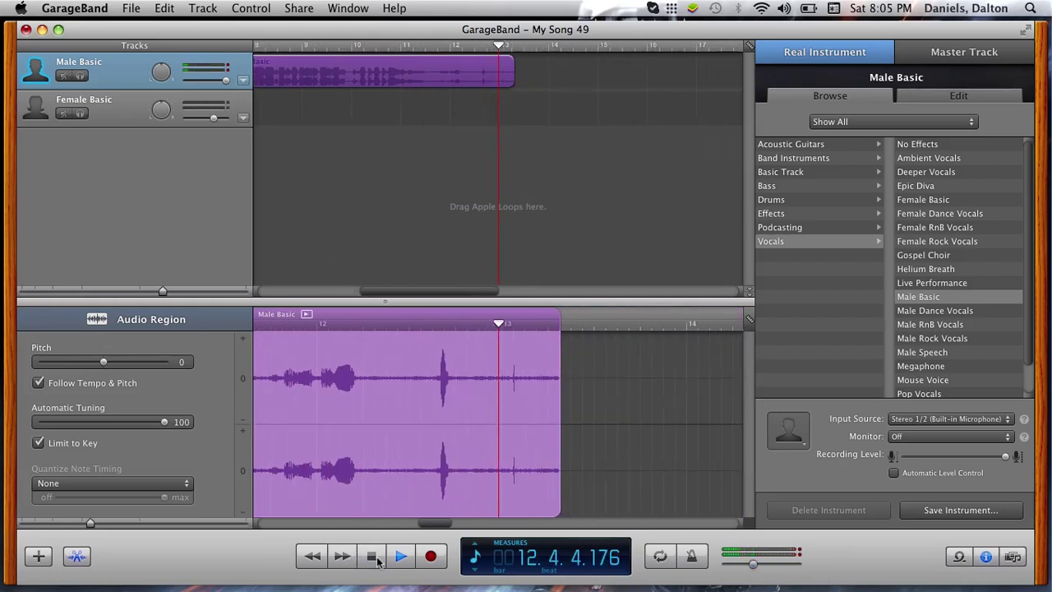
click(374, 558)
key(Return)
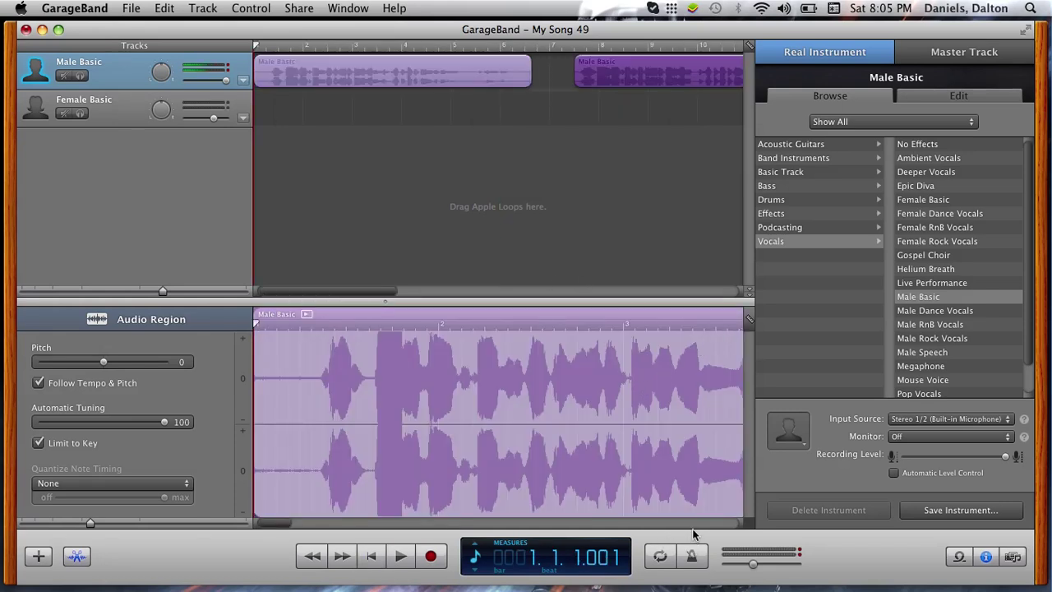
Deselect the vocal regions and place the playhead after the second take, at bar 13, beat 4
click(494, 190)
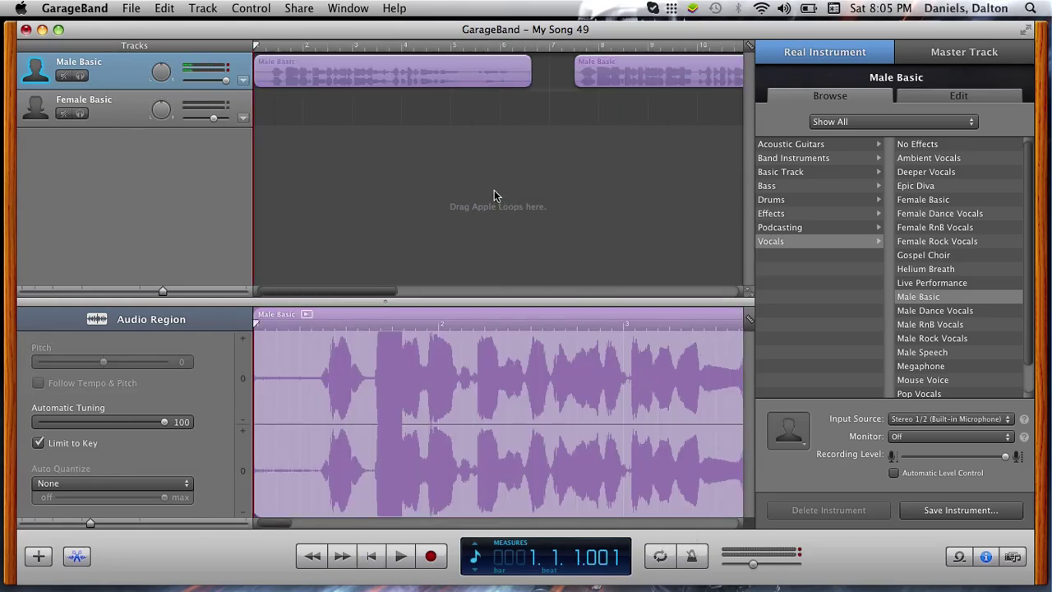
scroll(723, 171, right, 10)
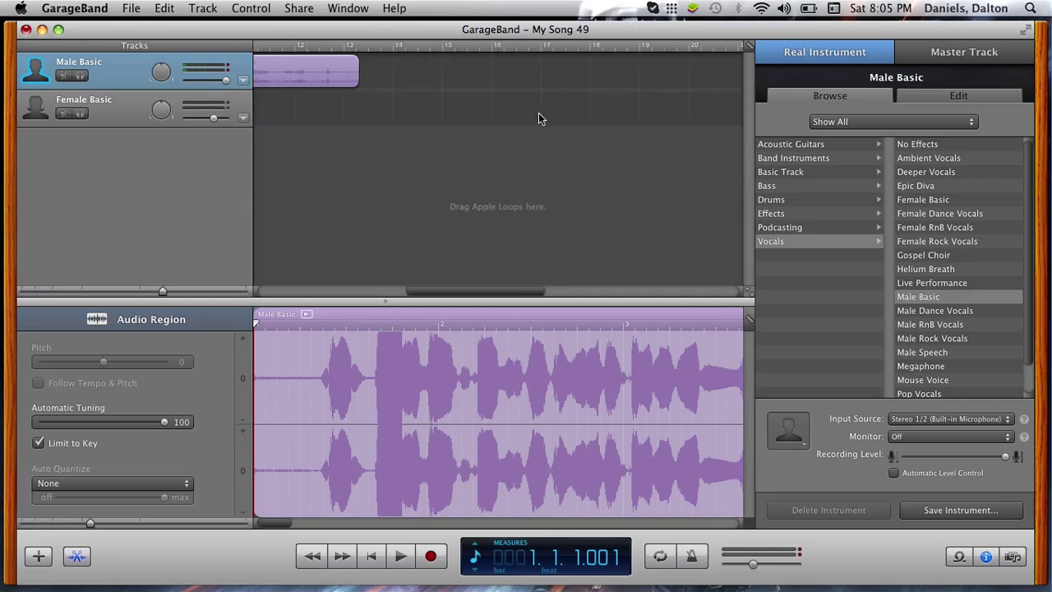
click(380, 45)
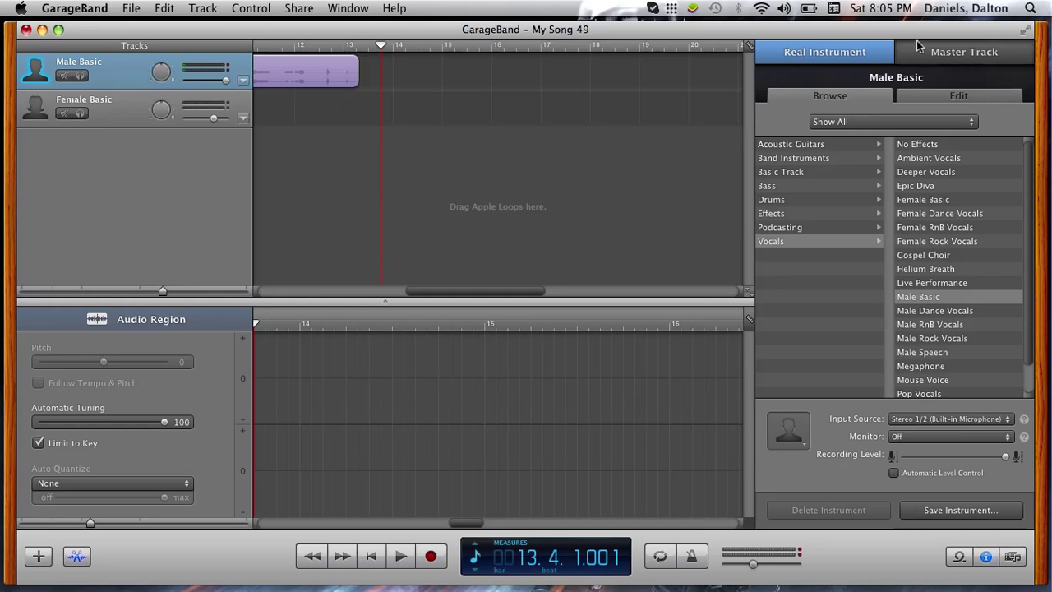
Check the Real Instrument input source options and keep Stereo 1/2 (Built-in Microphone)
click(896, 54)
click(850, 51)
click(941, 419)
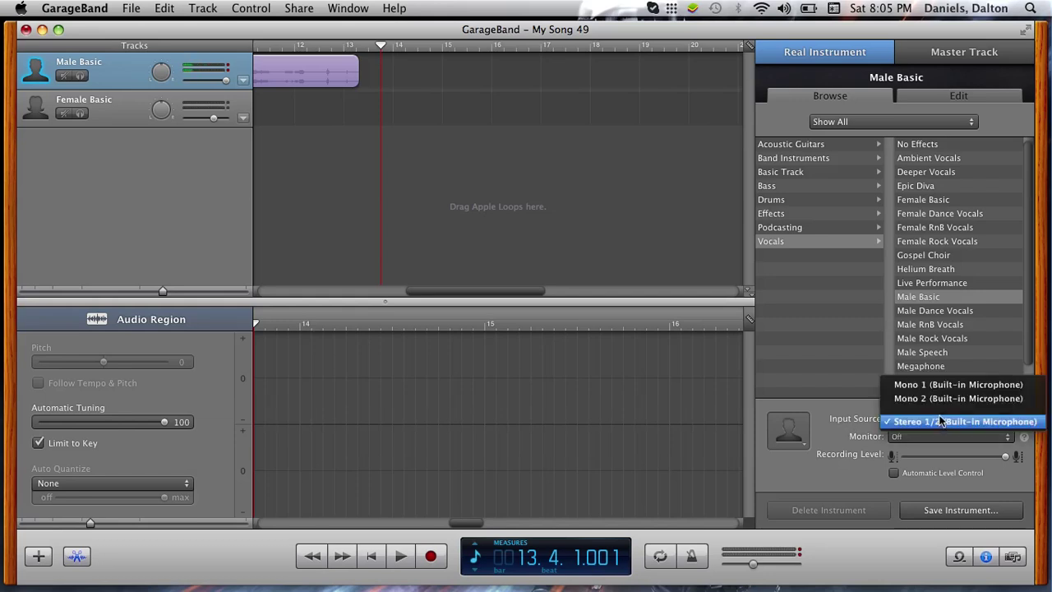
click(941, 420)
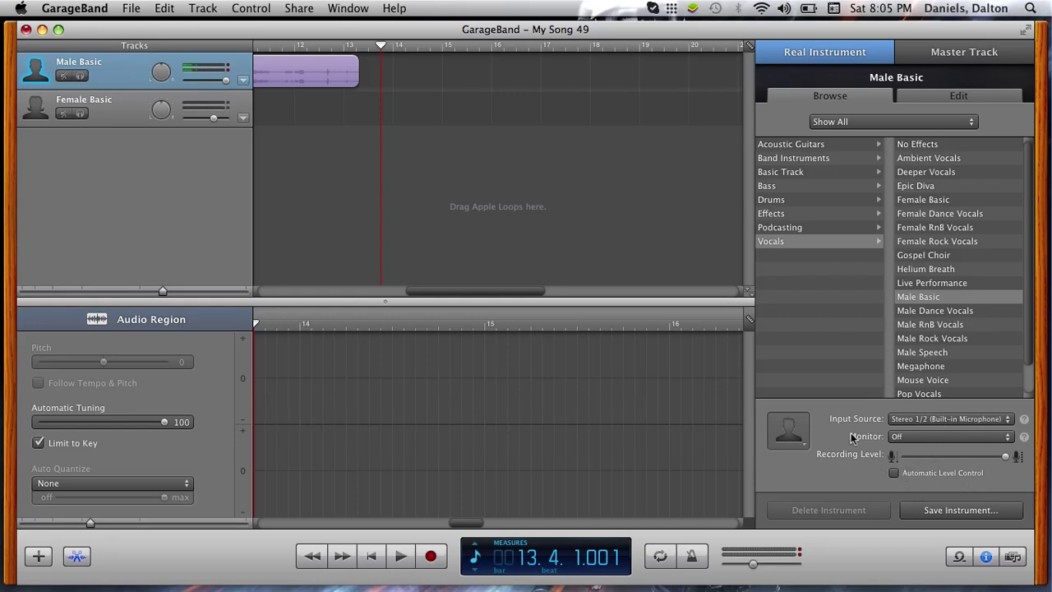
Change the Male Basic track's icon to a red electric guitar and set its Monitor option to On
click(800, 449)
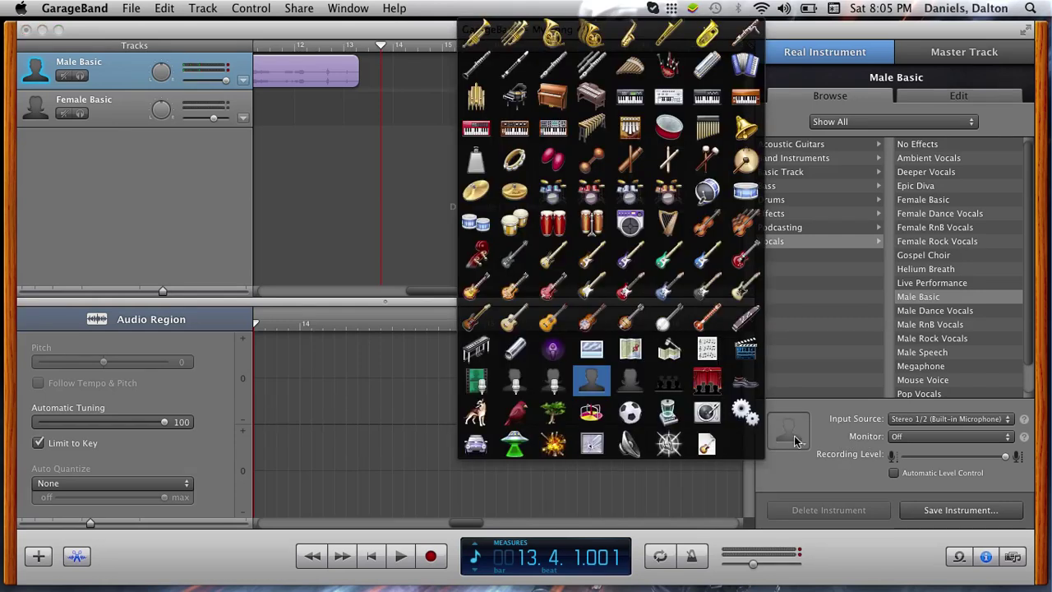
click(629, 286)
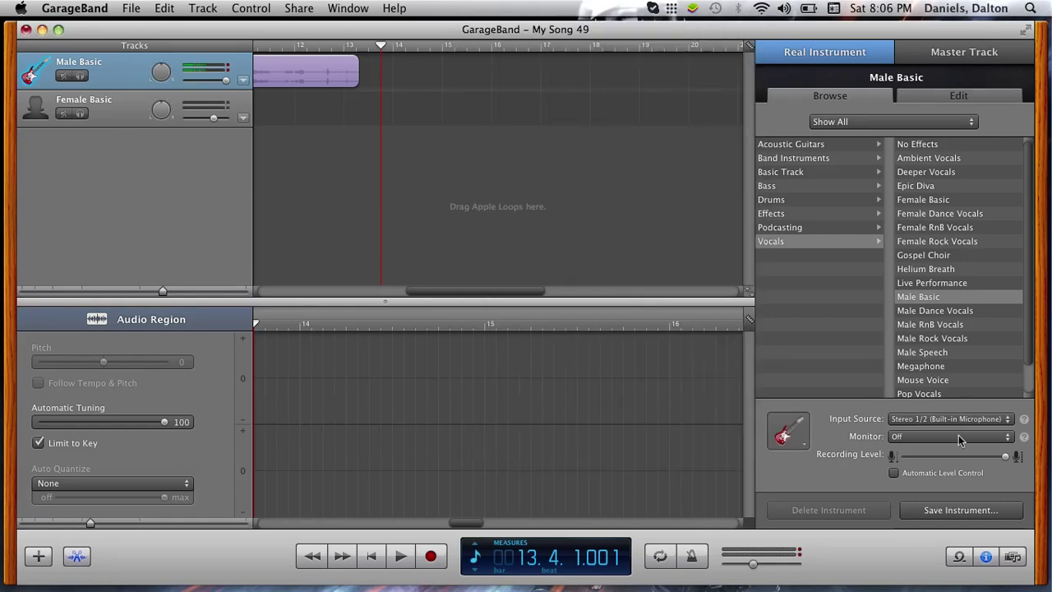
click(945, 437)
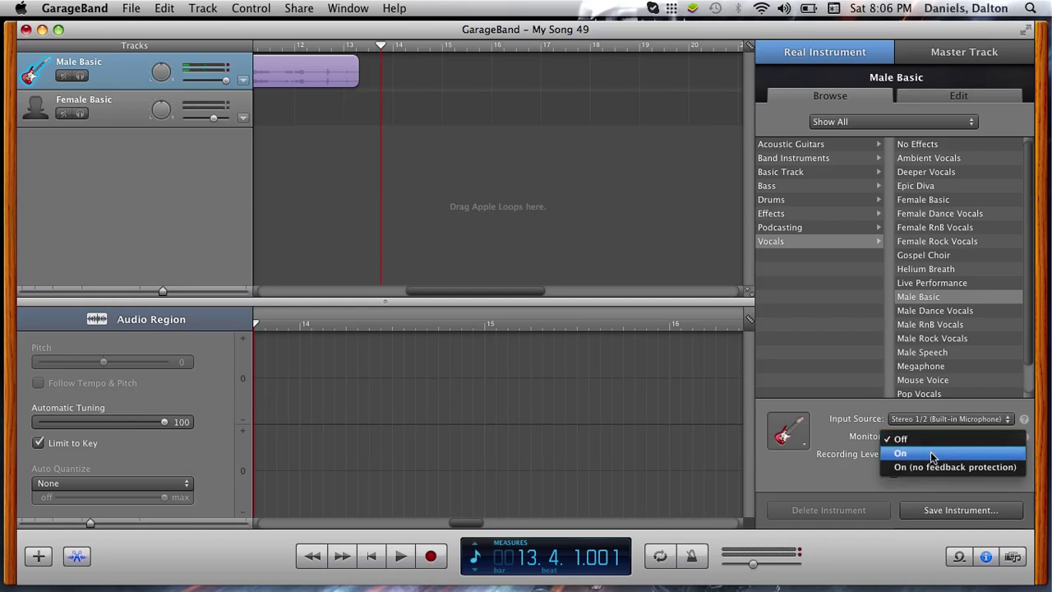
click(930, 453)
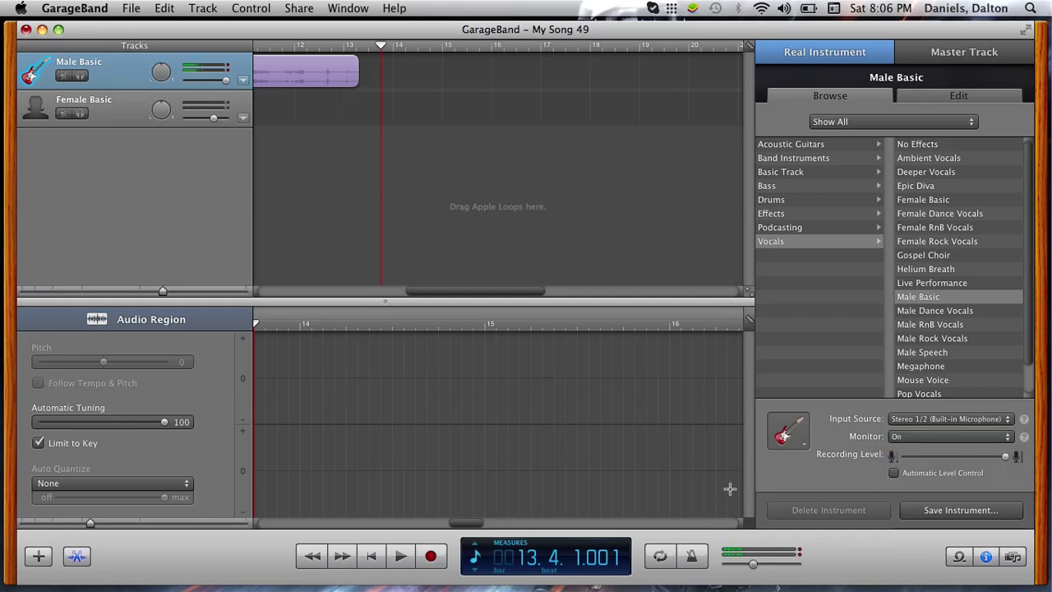
click(995, 436)
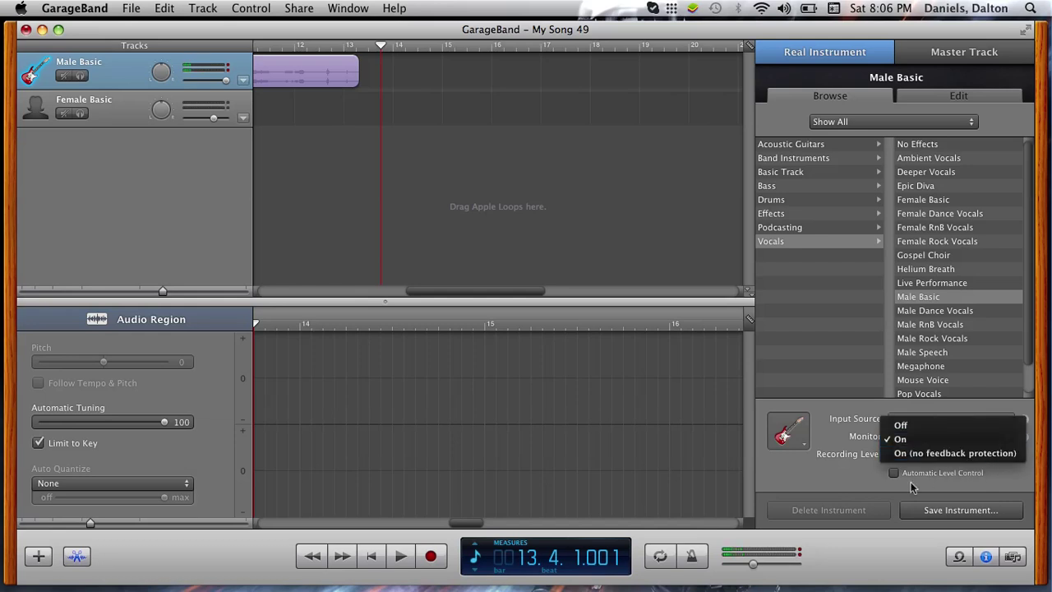
click(818, 473)
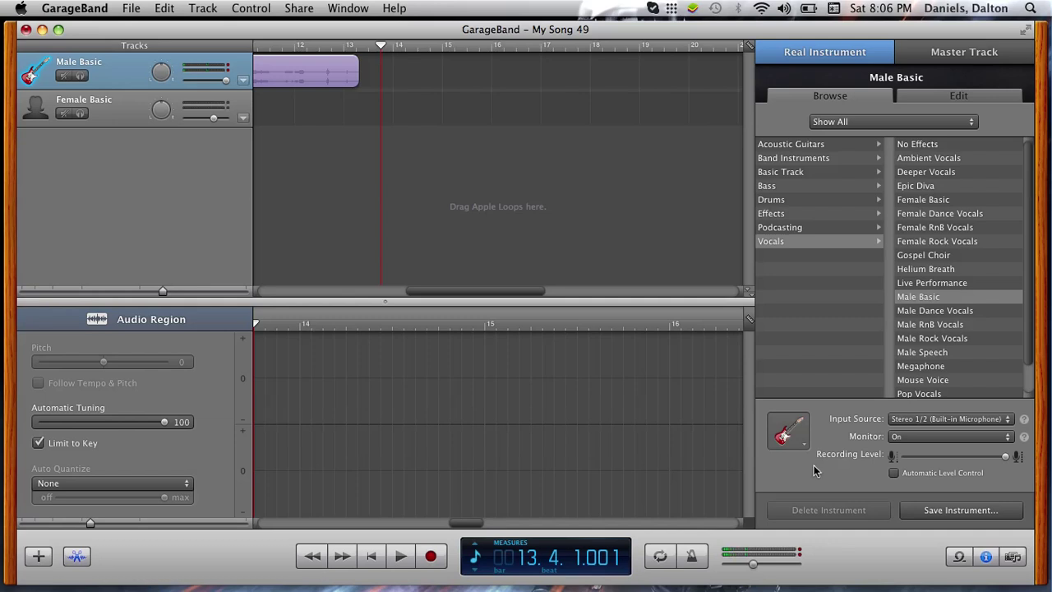
Lower the Male Basic track volume to around the middle of its range
drag(227, 81, 195, 91)
click(198, 83)
drag(198, 83, 202, 84)
Add the Vocal Transformer effect to the Male Basic track in the first empty effect slot
click(962, 97)
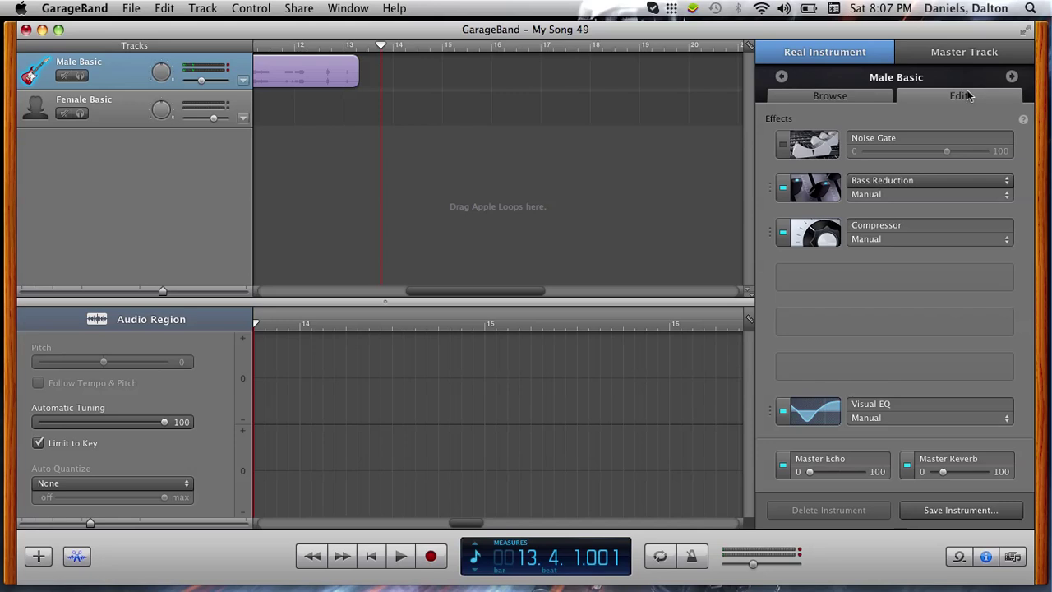
click(906, 290)
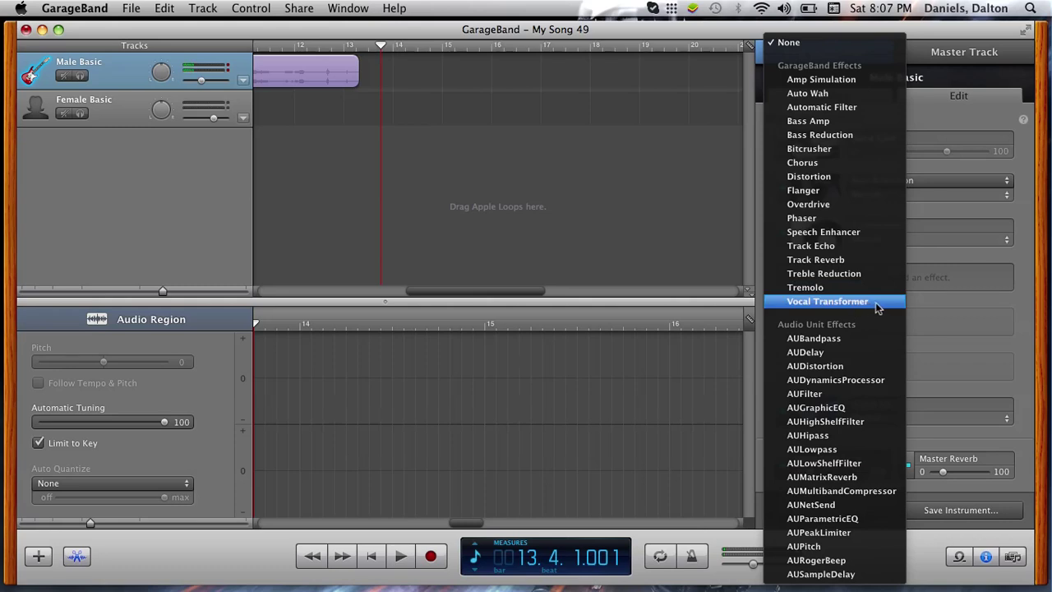
click(875, 301)
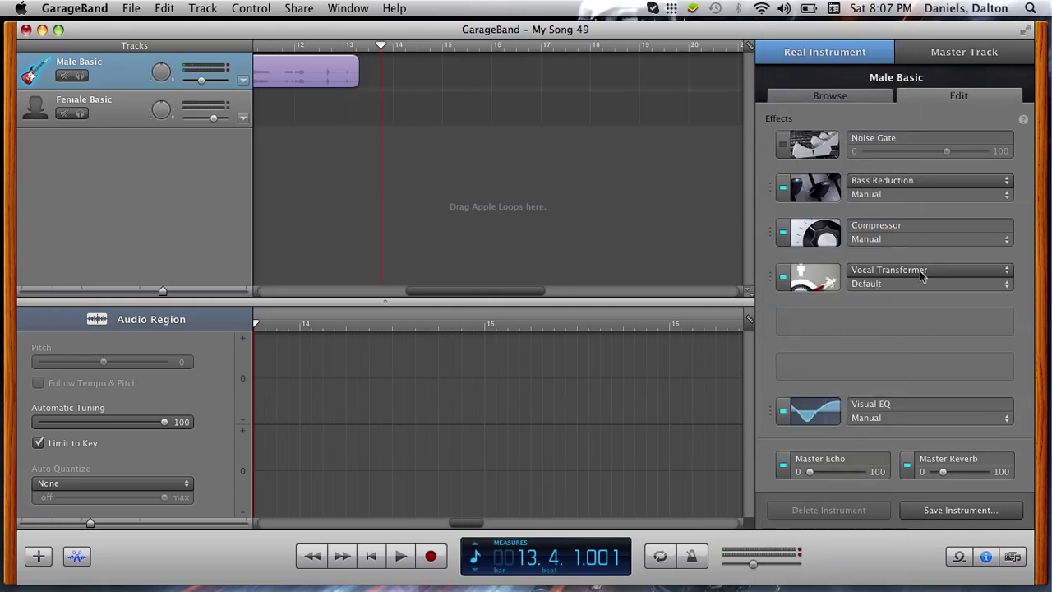
Set the Vocal Transformer preset on the Male Basic track to Female to Male
mouse_move(818, 284)
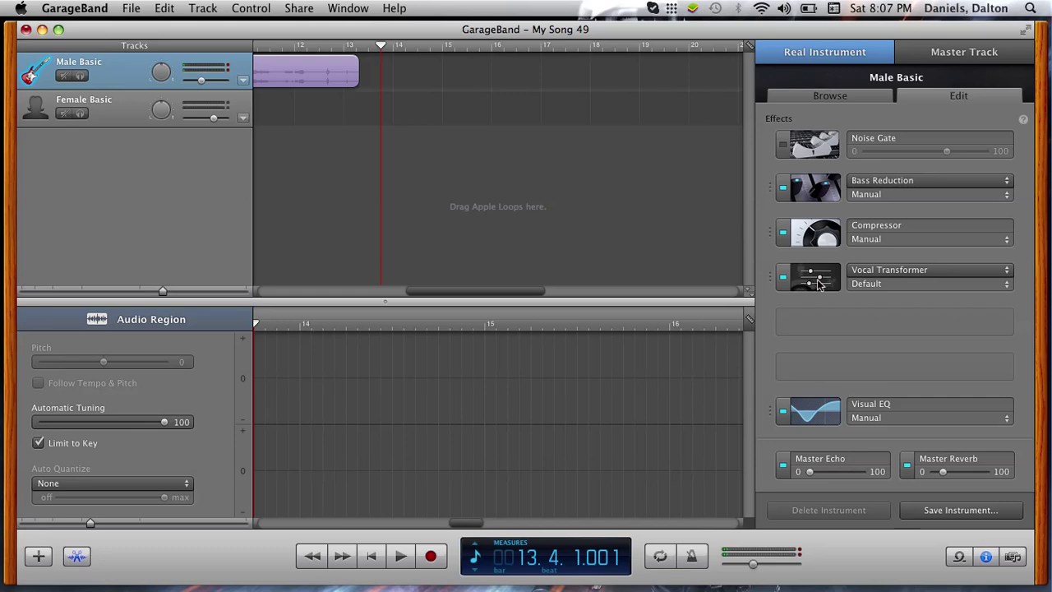
click(1002, 285)
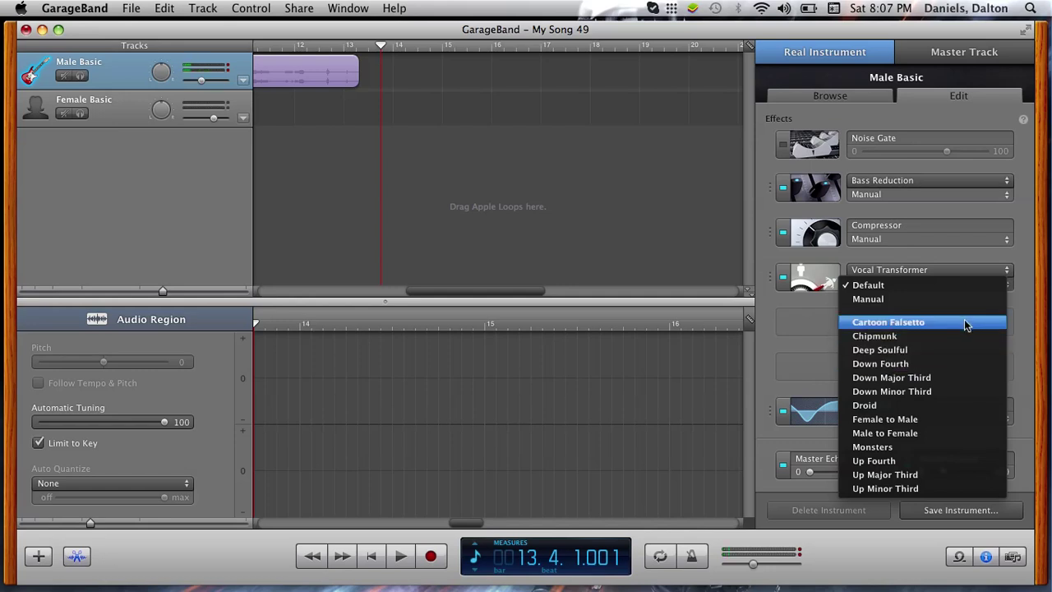
click(947, 422)
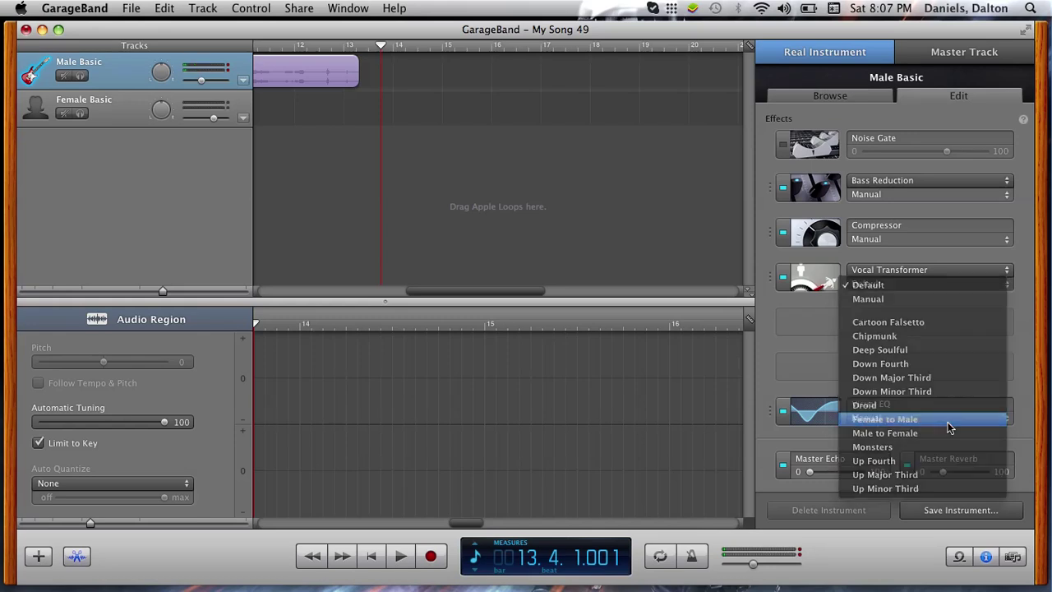
Record a short new vocal take on the Male Basic track after the existing regions and return the playhead to the start
click(428, 562)
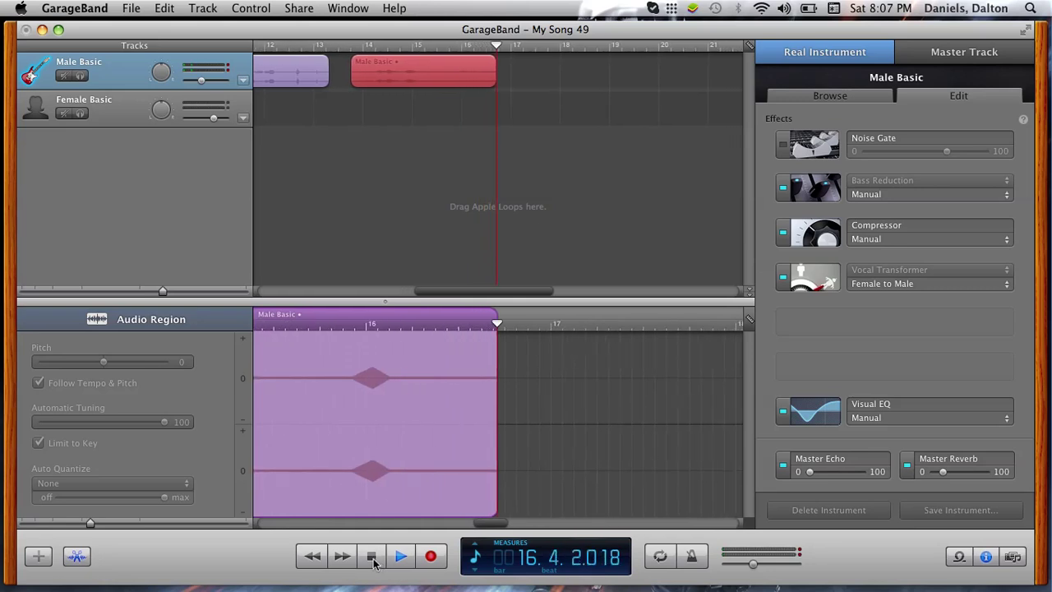
click(372, 557)
key(Return)
Raise both the Male Basic track volume and the master volume to maximum
drag(201, 80, 308, 85)
drag(760, 576, 797, 575)
Play back the newest Male Basic take, replay its beginning from around measure 14, and stop playback
scroll(445, 213, right, 3)
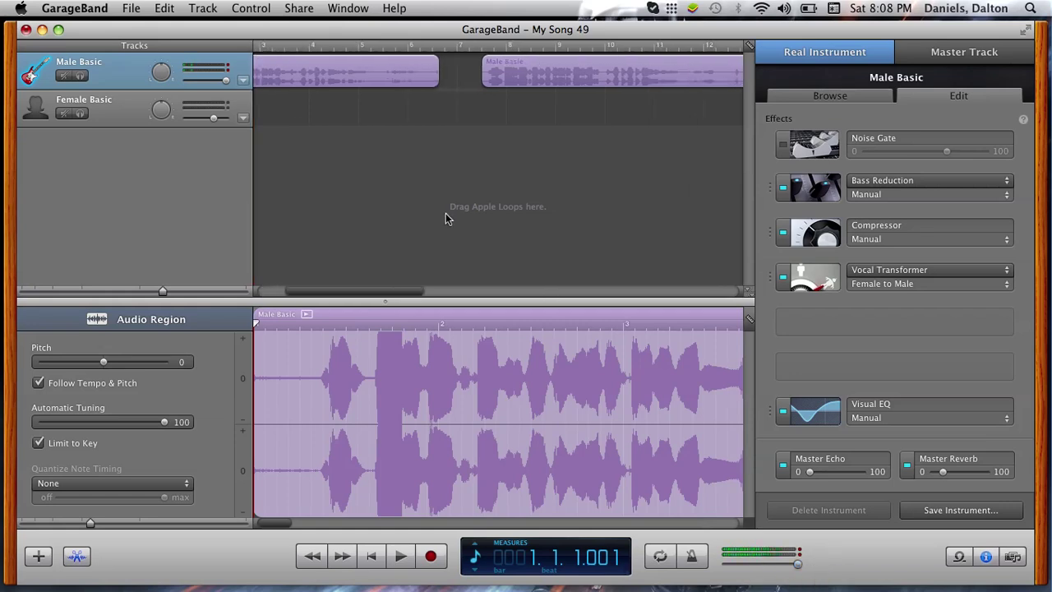
scroll(446, 218, right, 10)
scroll(446, 218, left, 1)
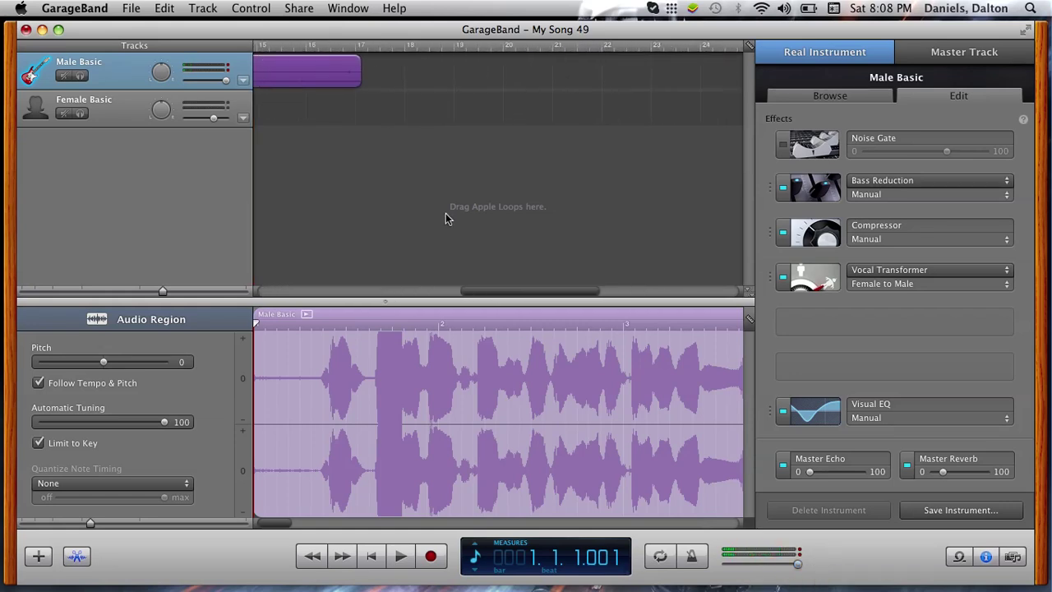
scroll(445, 218, left, 2)
click(286, 46)
key(space)
scroll(461, 238, left, 2)
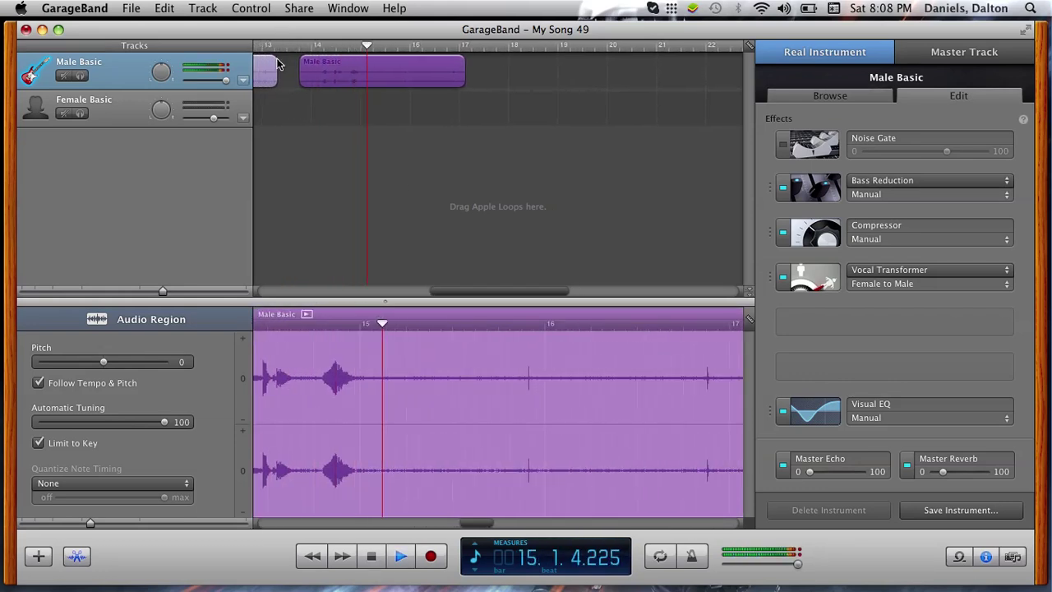
scroll(346, 60, left, 2)
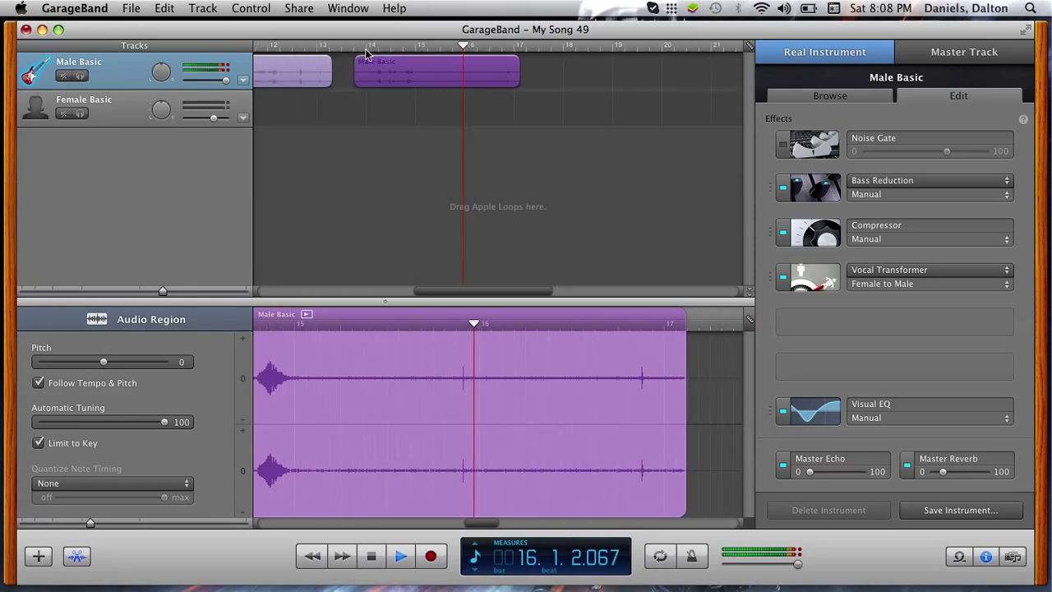
key(Left)
key(Left)
key(Left)
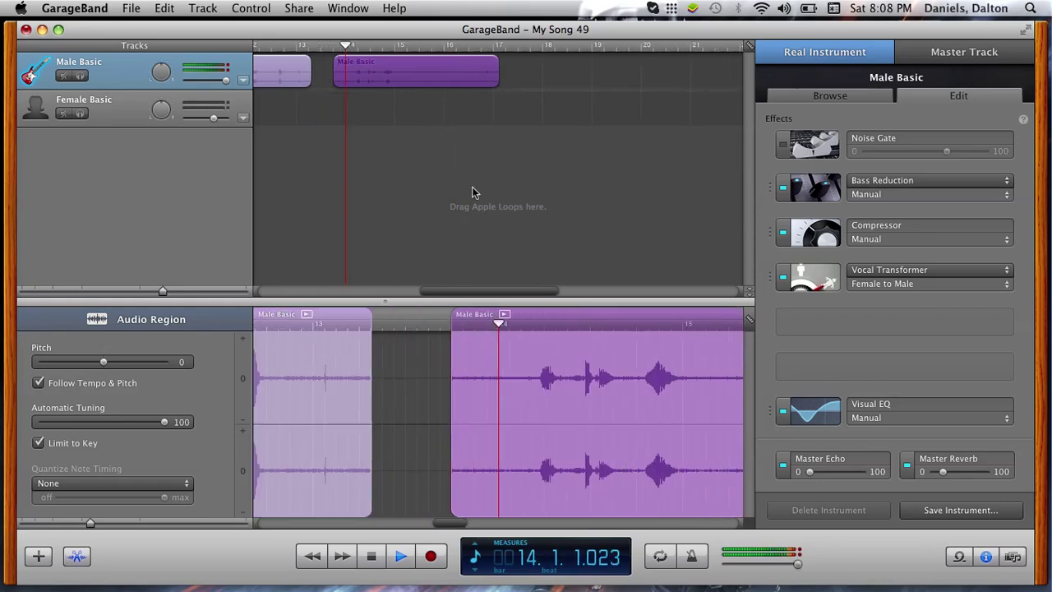
key(space)
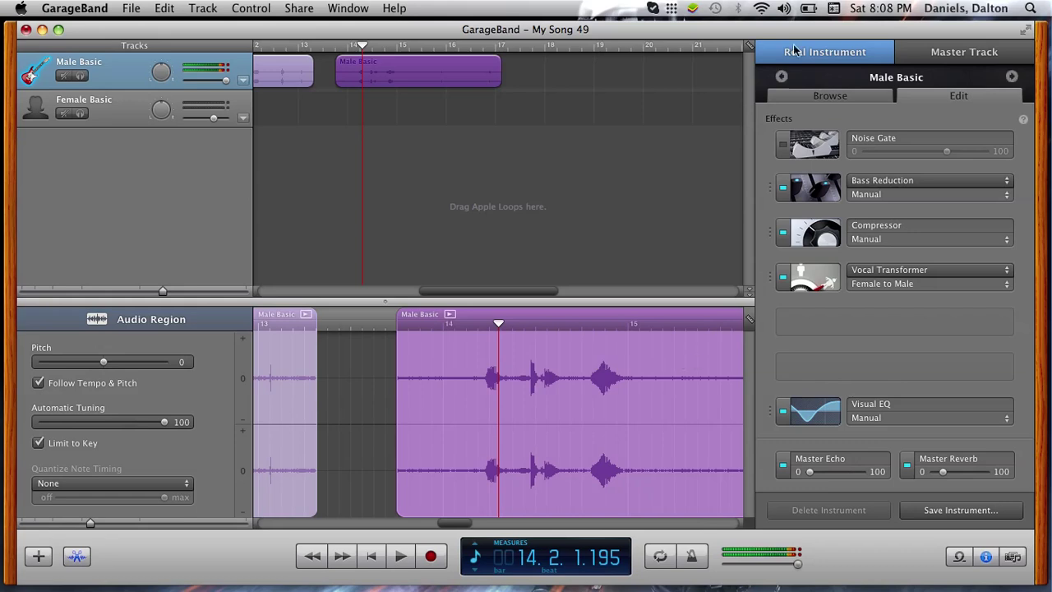
Set the Male Basic track's Monitor option to Off
click(857, 97)
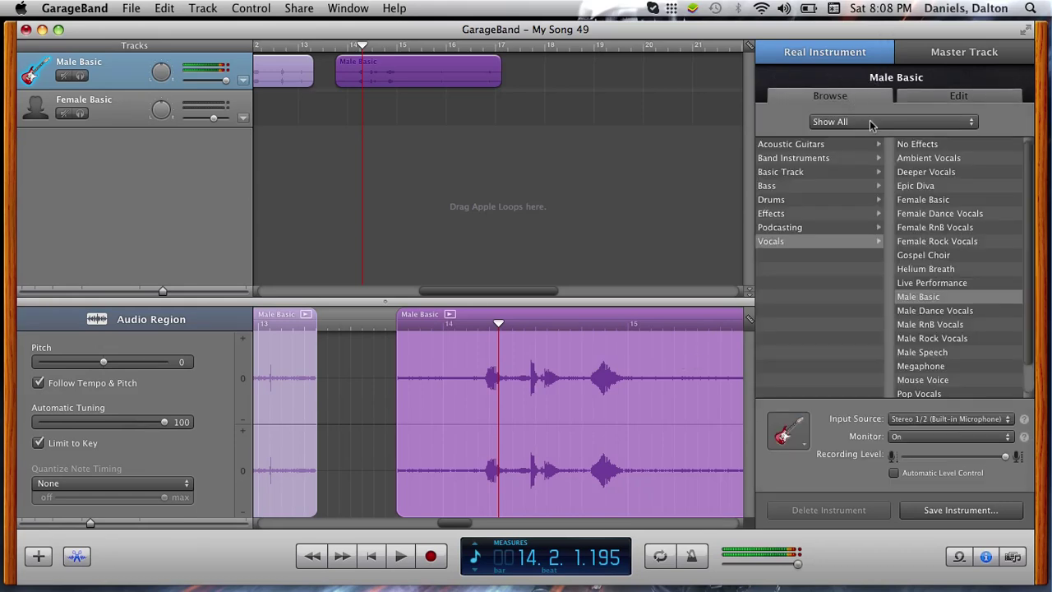
click(979, 438)
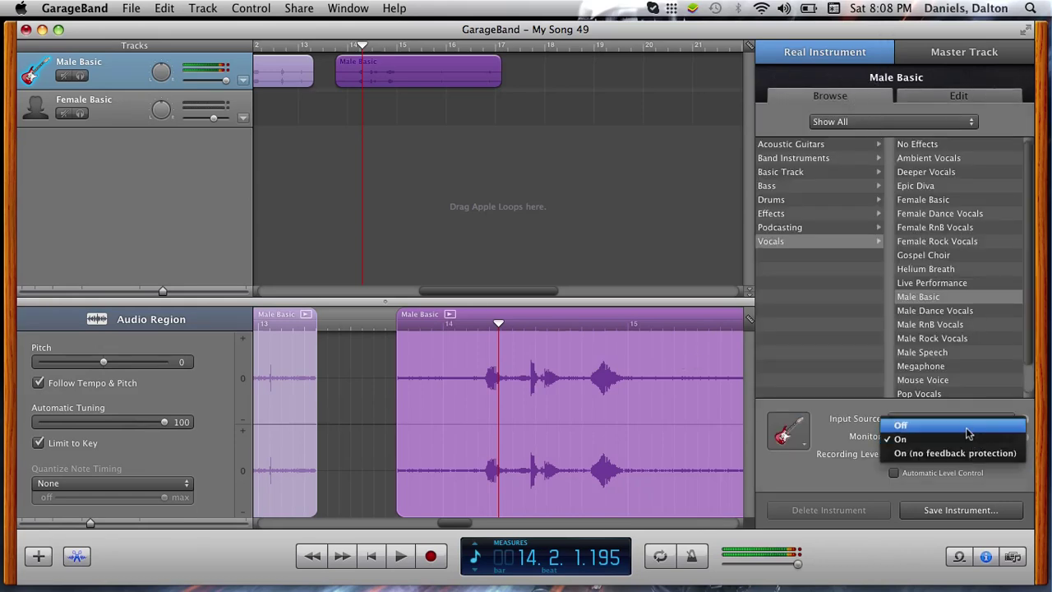
click(970, 436)
drag(967, 433, 967, 423)
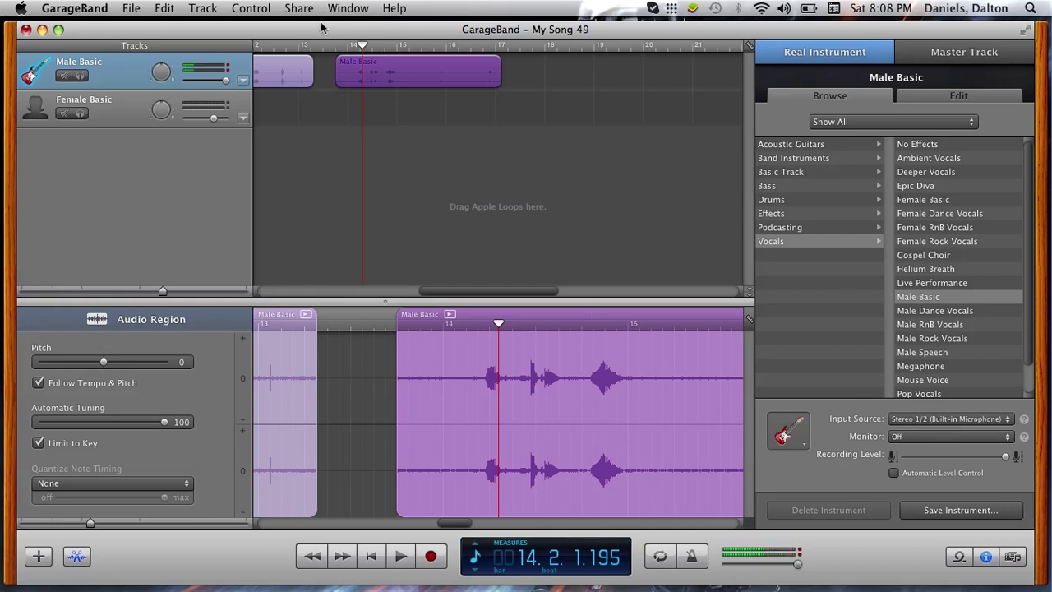
Listen to the newest Male Basic take again from near its beginning
click(337, 50)
key(space)
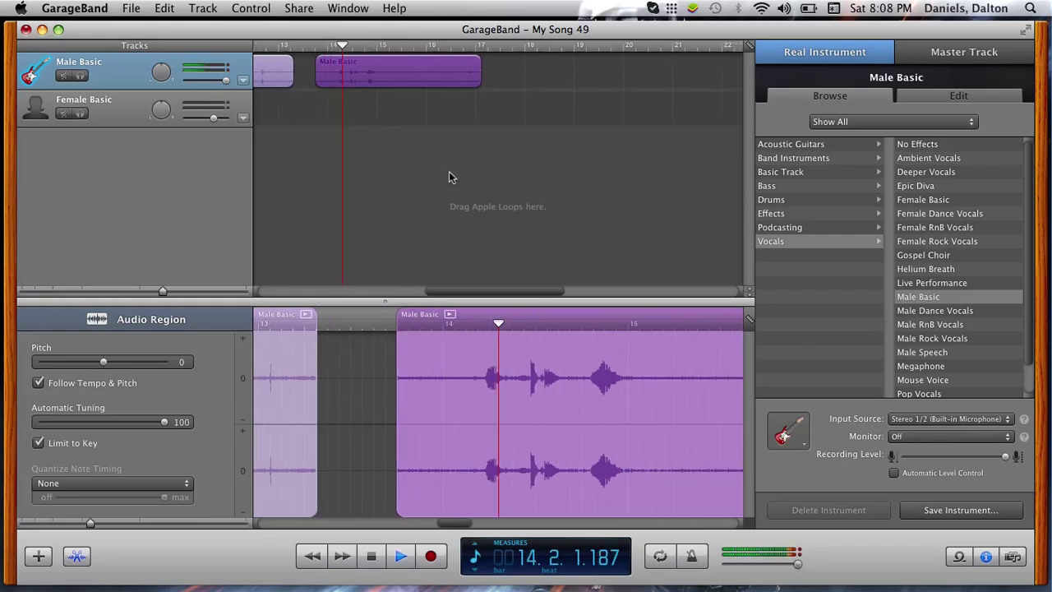
key(space)
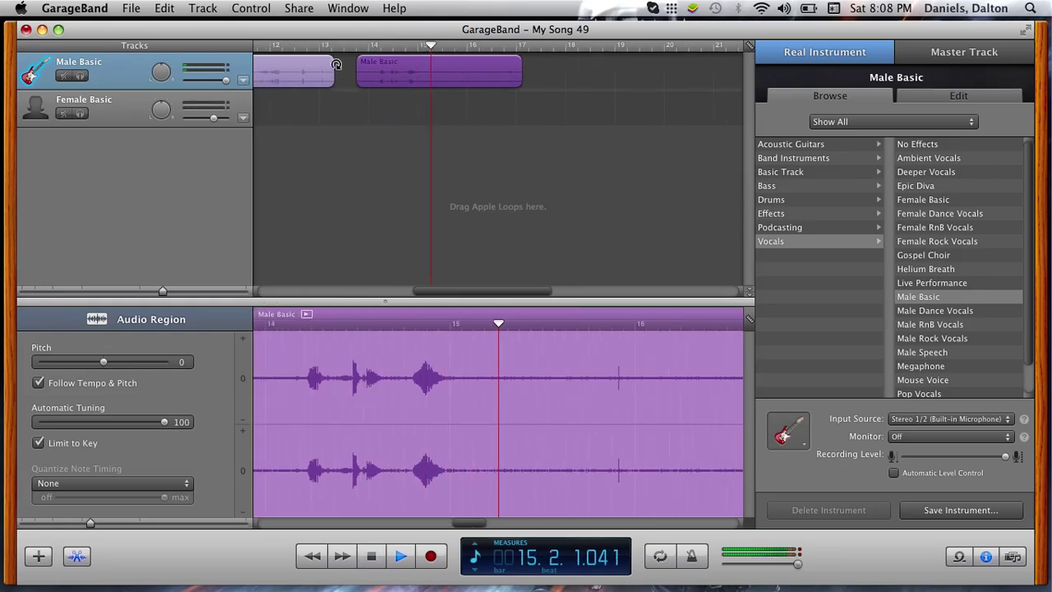
Move the playhead to measure 17.2, just past the last take, and set Automatic Tuning to 0
click(531, 46)
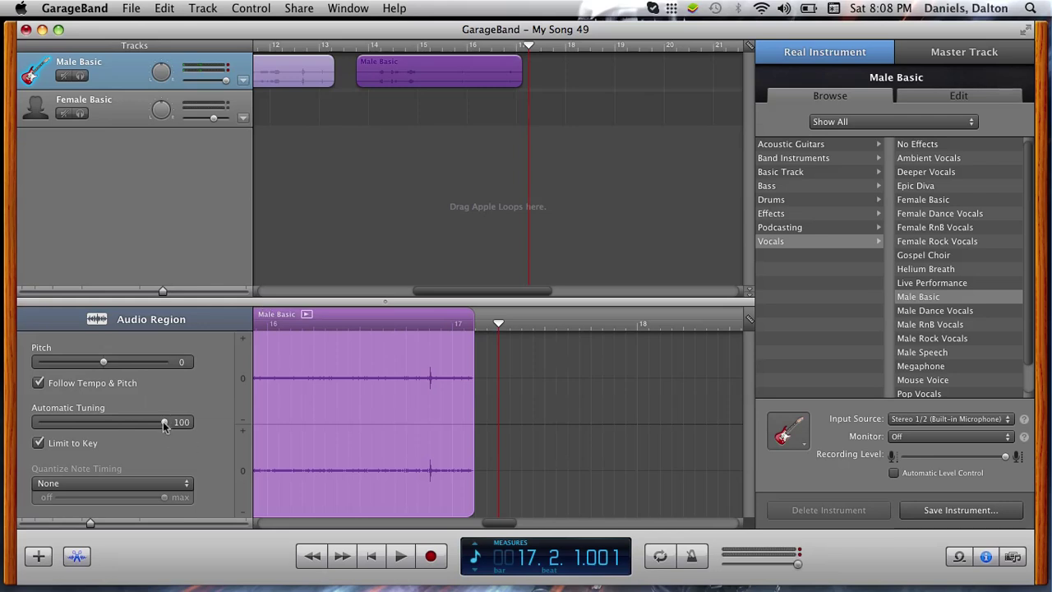
drag(165, 422, 32, 450)
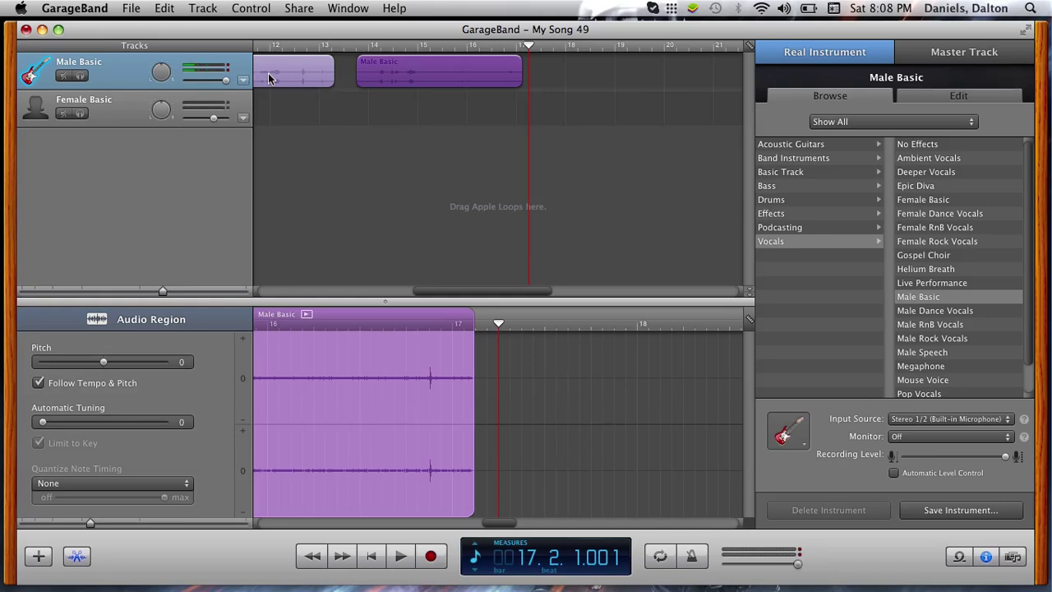
Minimize the GarageBand project window and switch to QuickTime Player
mouse_move(712, 564)
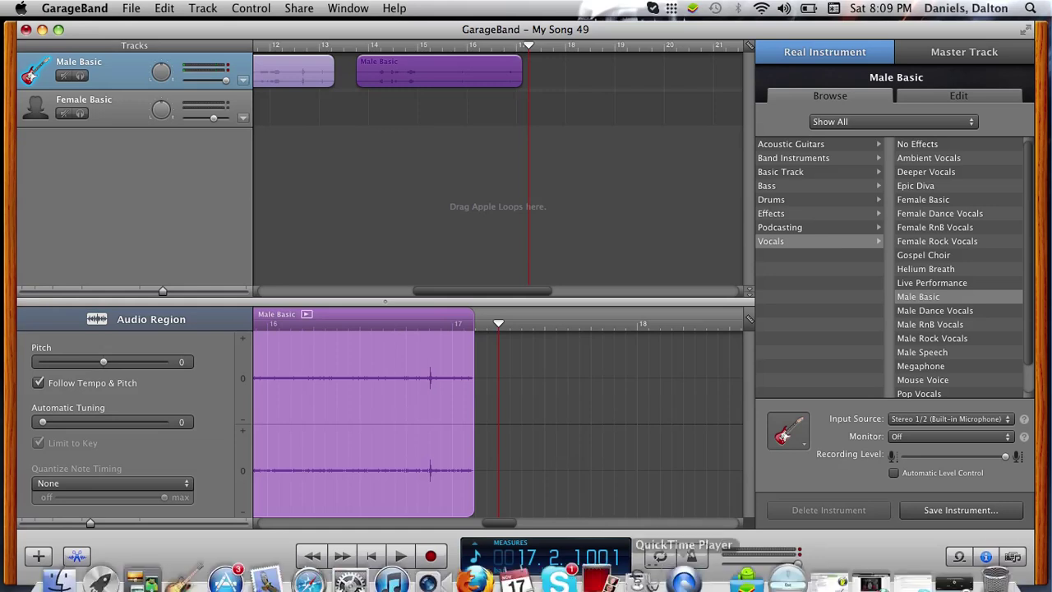
click(683, 560)
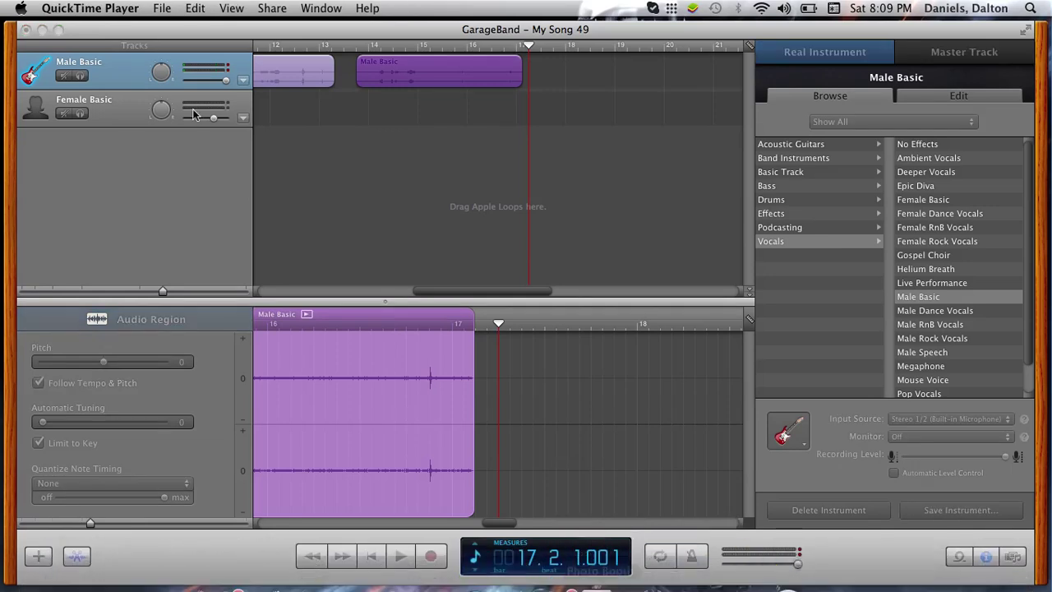
click(42, 30)
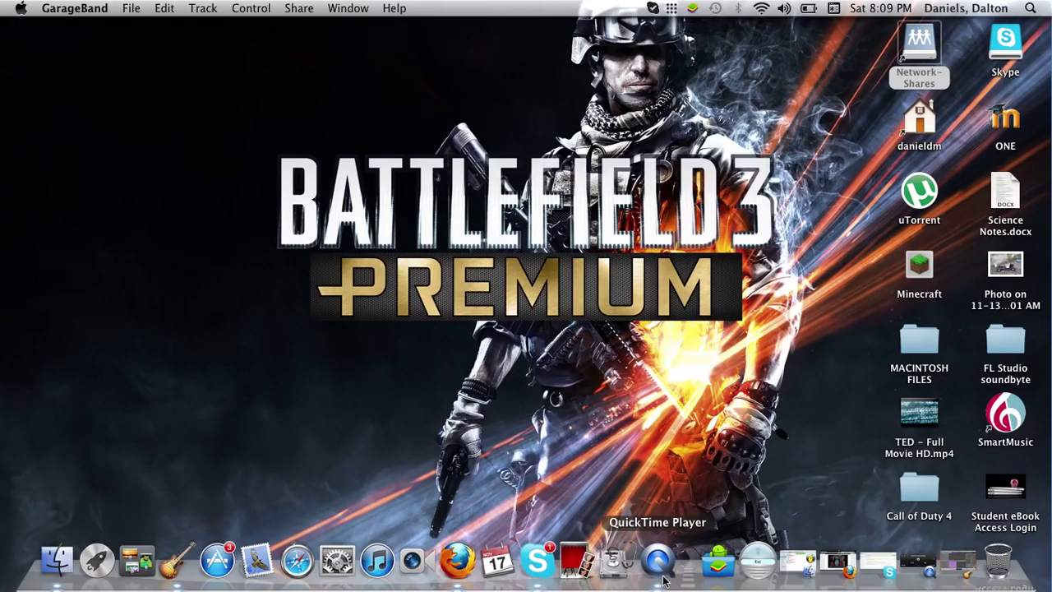
click(660, 582)
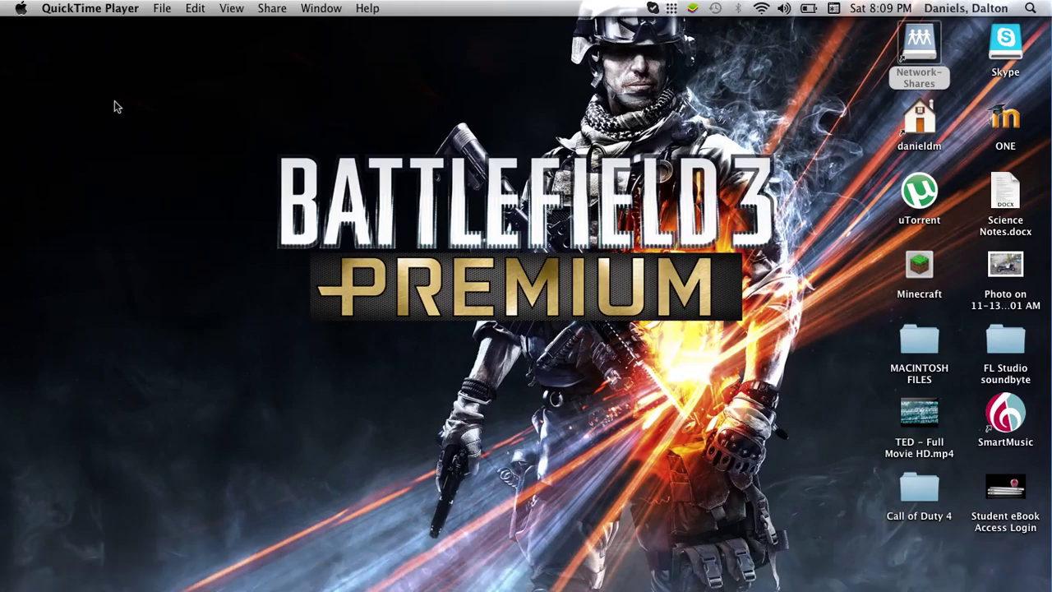